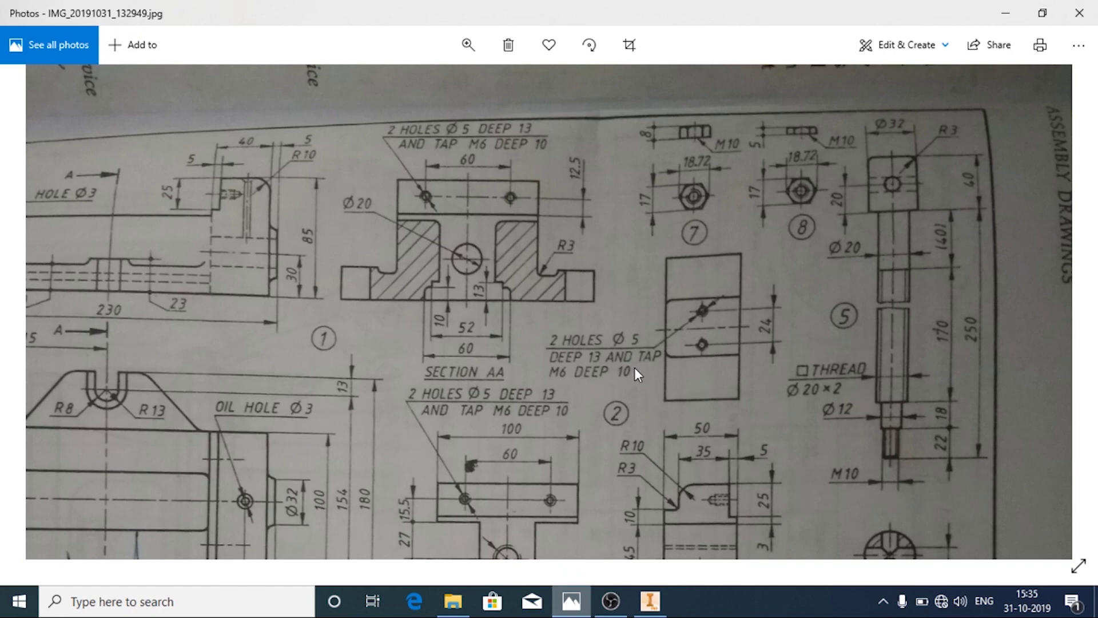
Inspect the washer details in the machine vice drawing photo, switch to Inventor and close Part8 without saving.
{"action": "left_click_drag", "start_coordinate": [634, 367], "coordinate": [644, 215]}
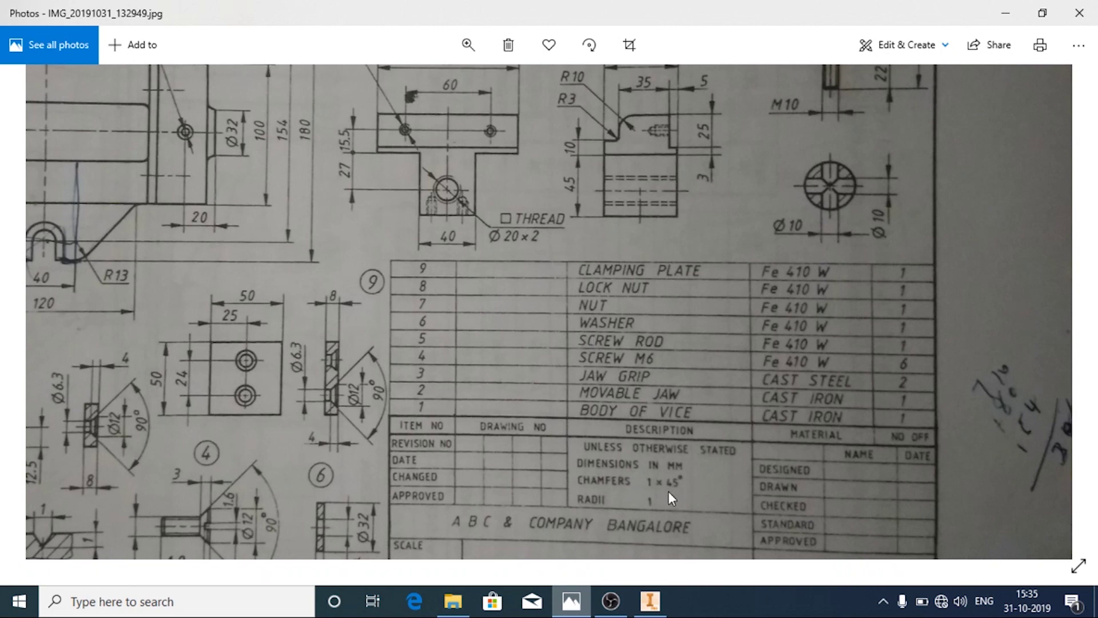
{"action": "mouse_move", "coordinate": [652, 462]}
{"action": "left_mouse_down"}
{"action": "mouse_move", "coordinate": [707, 270]}
{"action": "mouse_move", "coordinate": [740, 394]}
{"action": "left_mouse_up"}
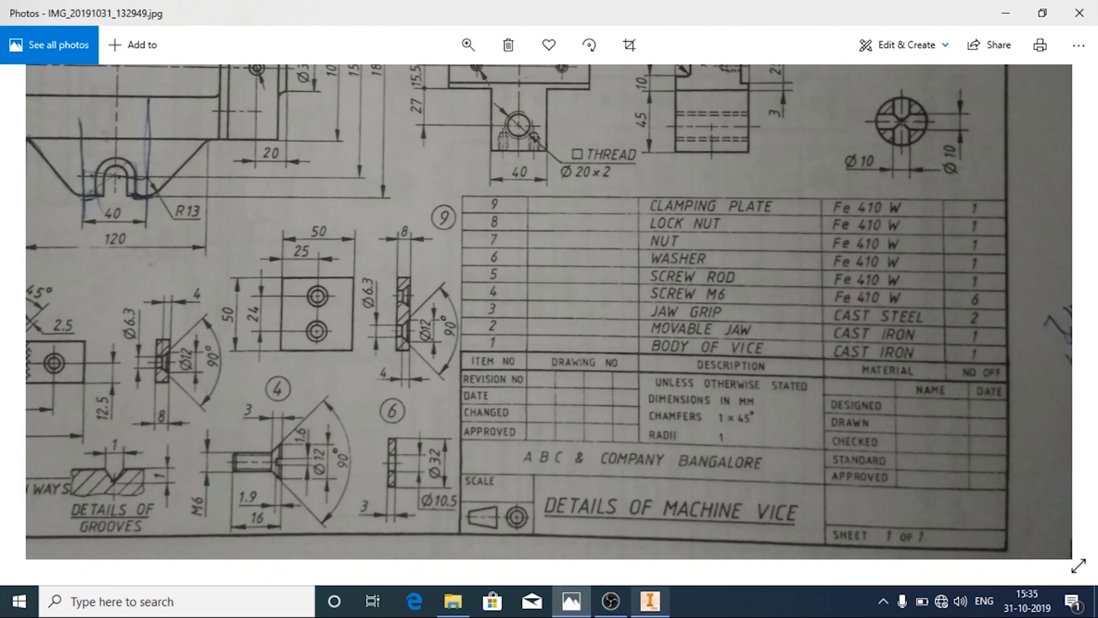
{"action": "left_click", "coordinate": [667, 609]}
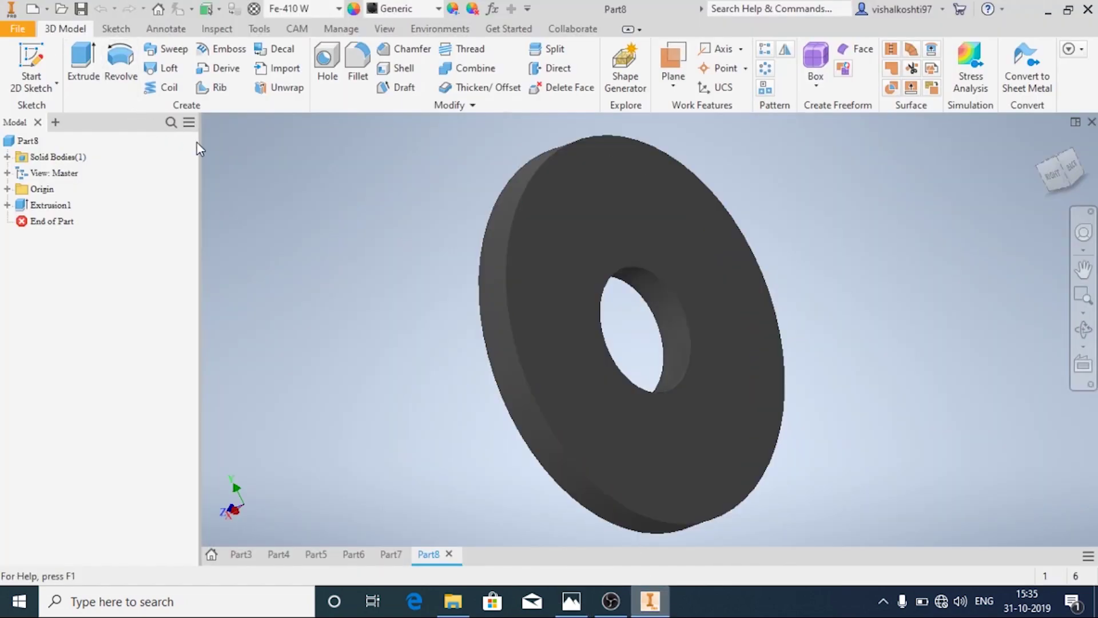
{"action": "left_click", "coordinate": [449, 554]}
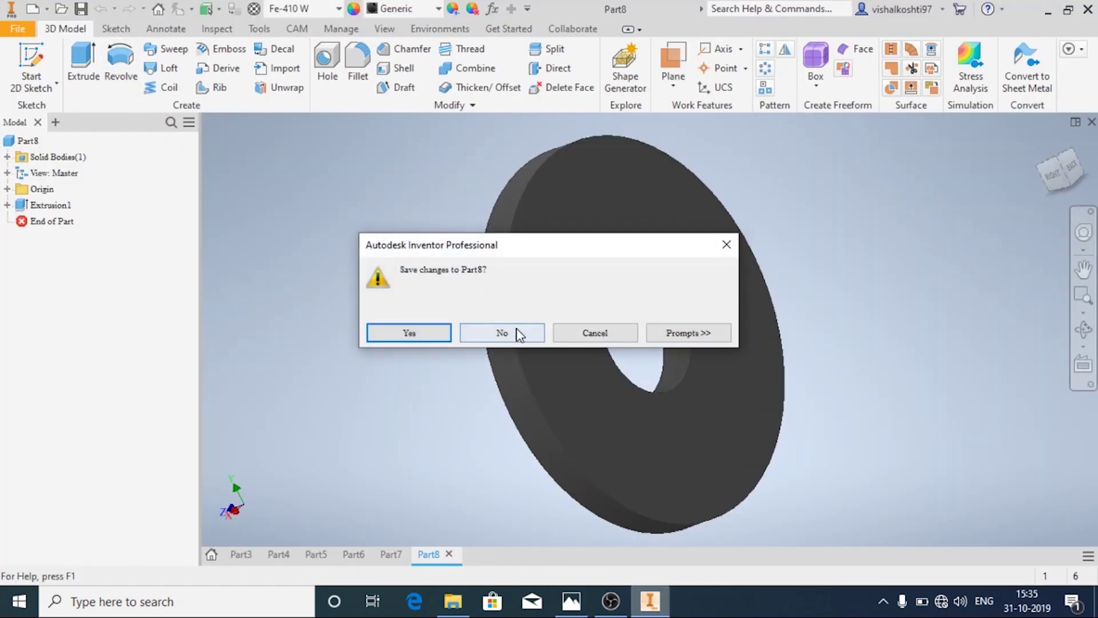
{"action": "left_click", "coordinate": [502, 333]}
Create a new part from the metric Standard (mm).ipt template.
{"action": "left_click", "coordinate": [10, 9]}
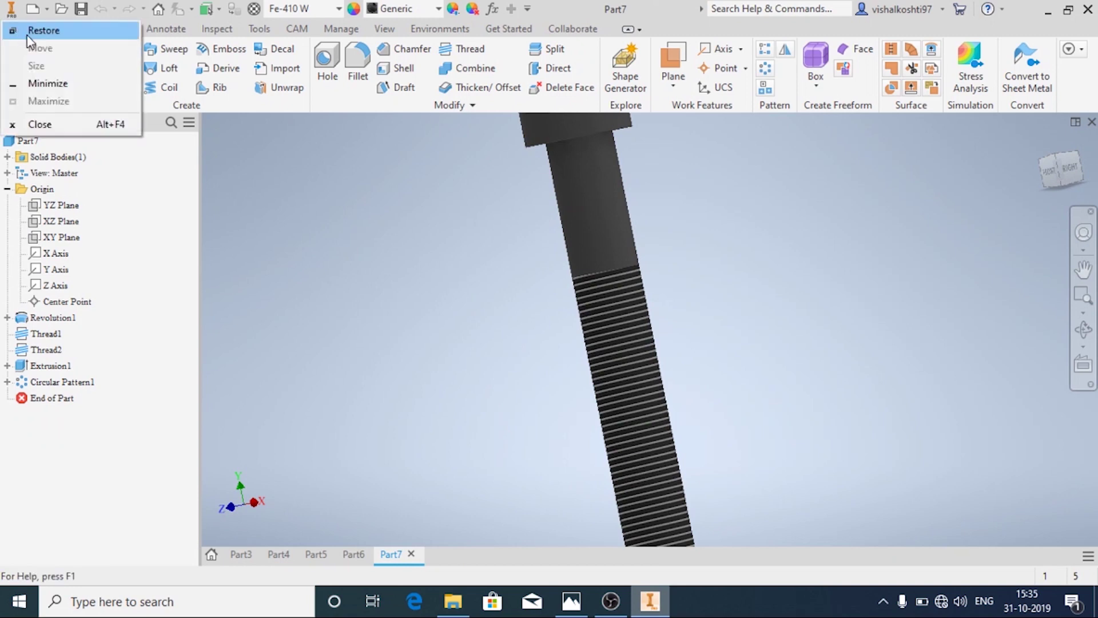
{"action": "key", "text": "Escape"}
{"action": "left_click", "coordinate": [18, 29]}
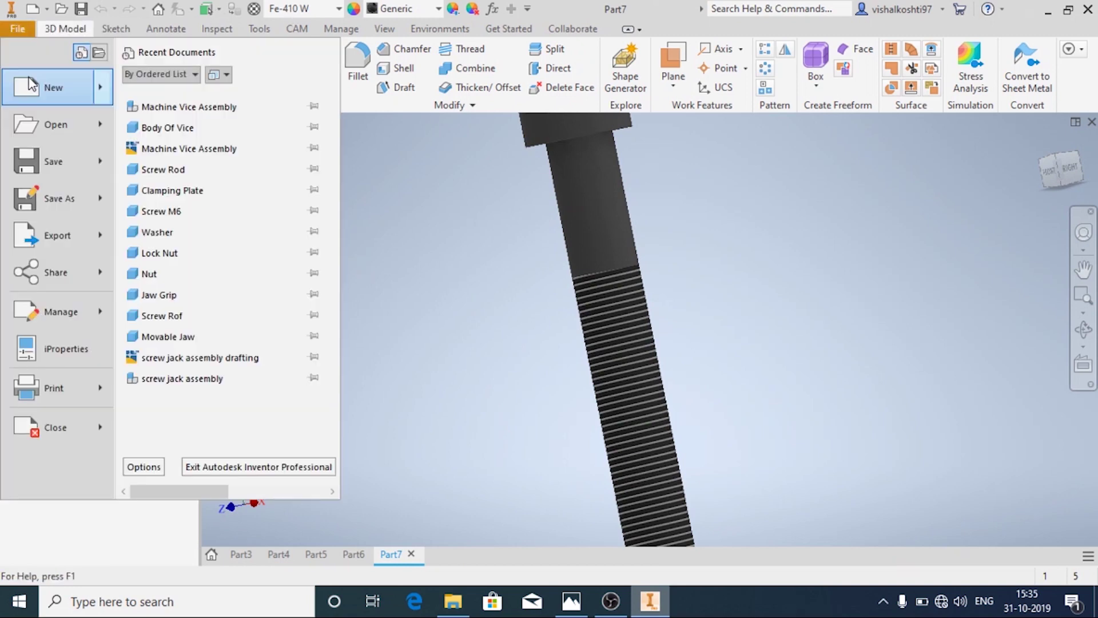
{"action": "left_click", "coordinate": [32, 84]}
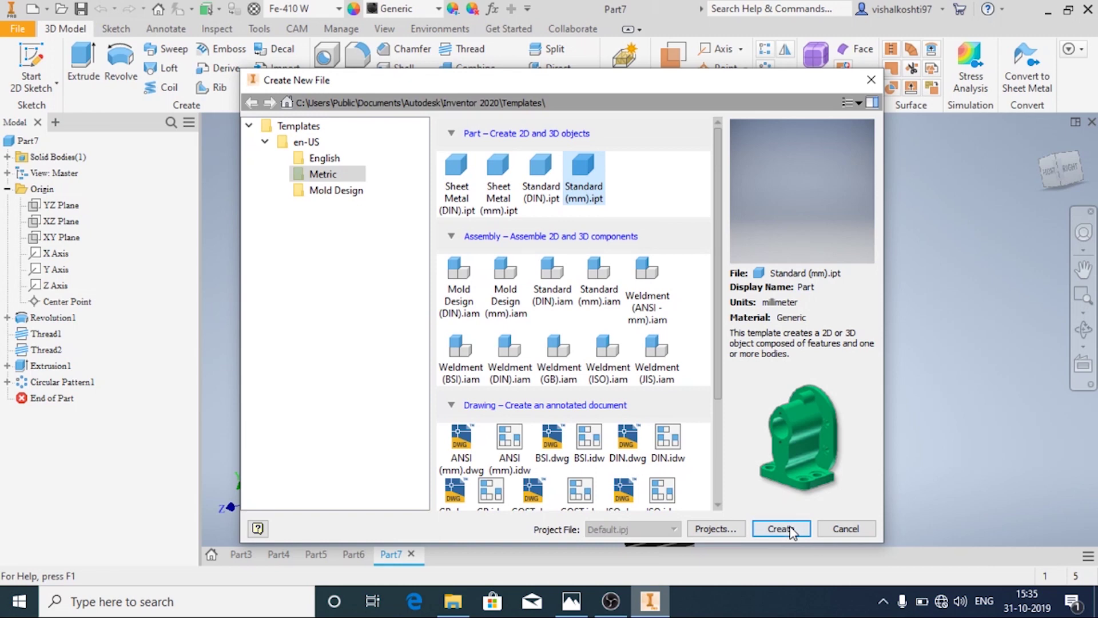
{"action": "left_click", "coordinate": [791, 529]}
Sketch two concentric circles centred on the origin on the XZ plane, the outer one about 38 mm in diameter.
{"action": "left_click", "coordinate": [56, 85]}
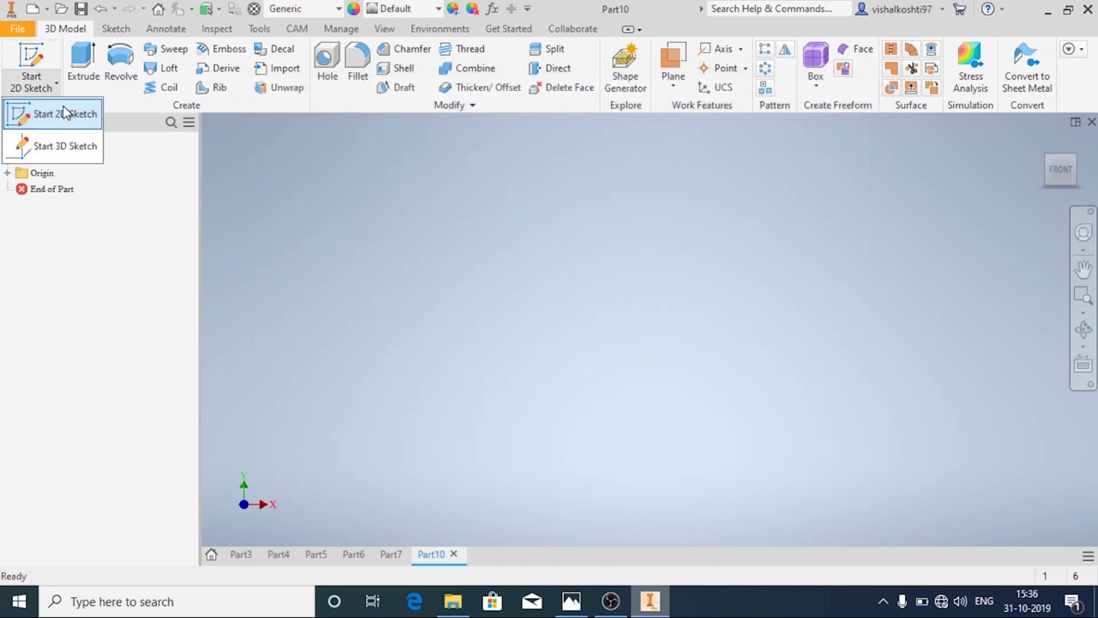
{"action": "left_click", "coordinate": [64, 113]}
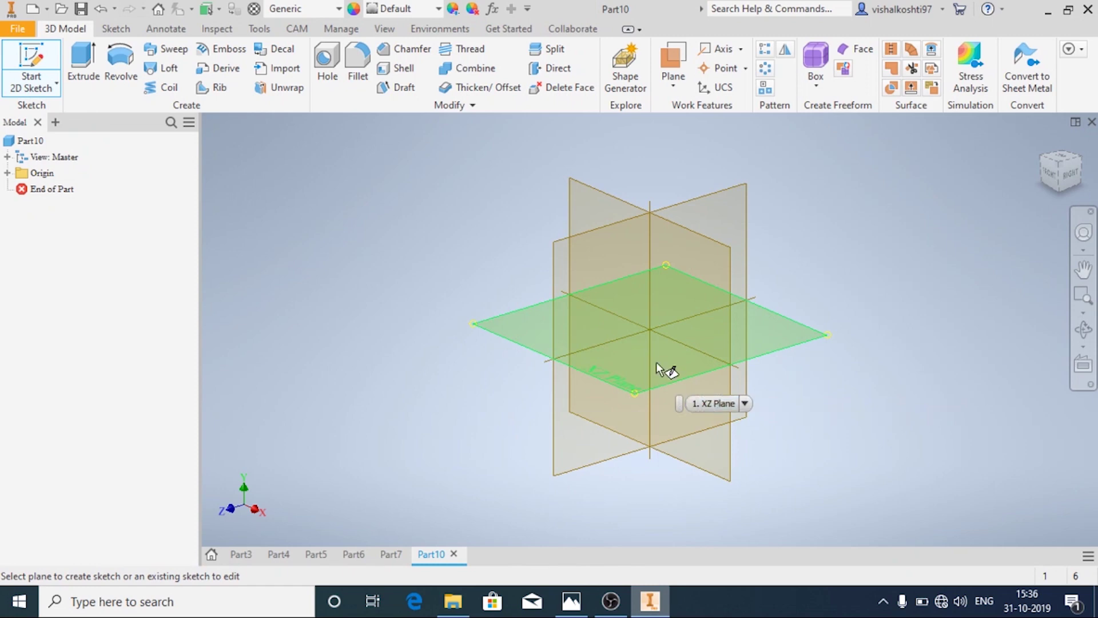
{"action": "left_click", "coordinate": [641, 371]}
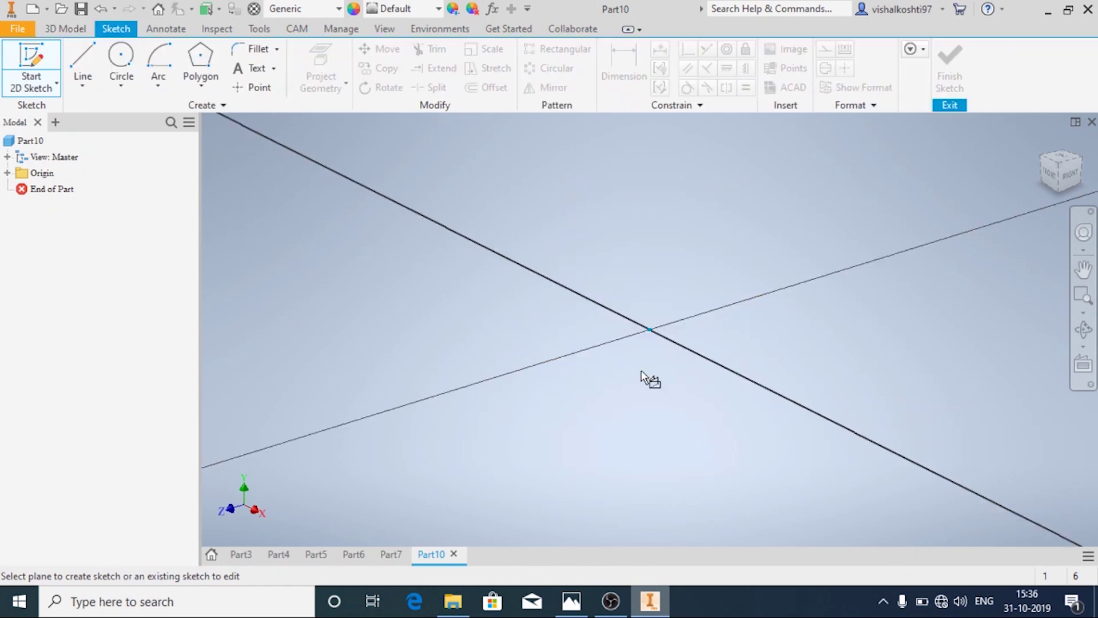
{"action": "left_click", "coordinate": [121, 85]}
{"action": "left_click", "coordinate": [135, 113]}
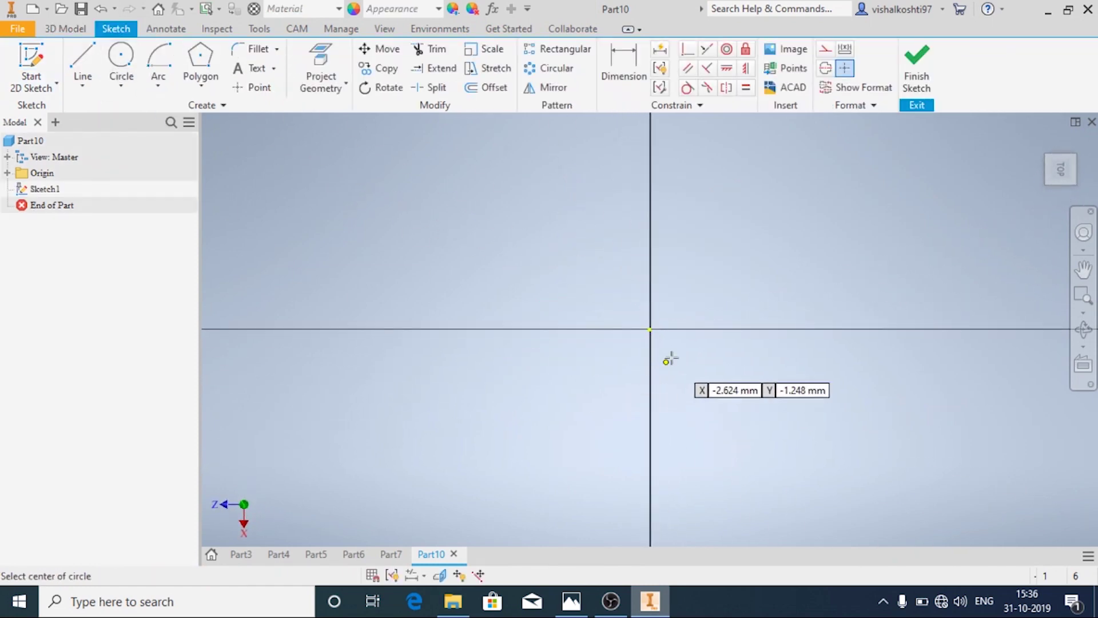
{"action": "left_click", "coordinate": [649, 329]}
{"action": "left_click", "coordinate": [738, 385]}
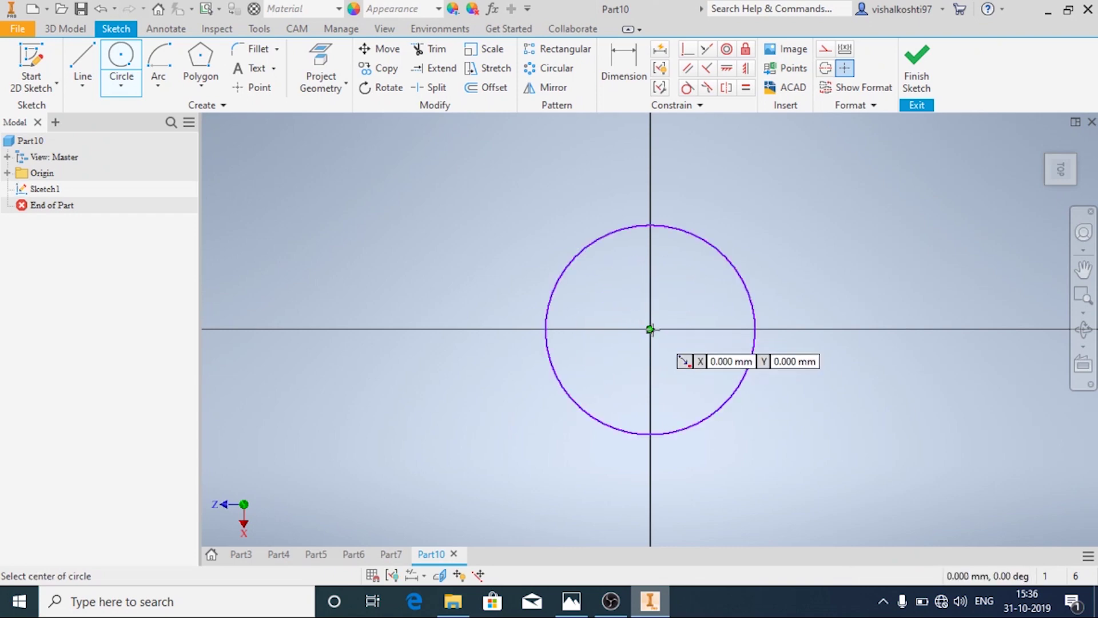
{"action": "left_click", "coordinate": [650, 329]}
{"action": "left_click", "coordinate": [862, 433]}
Dimension the outer circle to the washer's outside diameter from the drawing photo, 32 mm.
{"action": "key", "text": "d"}
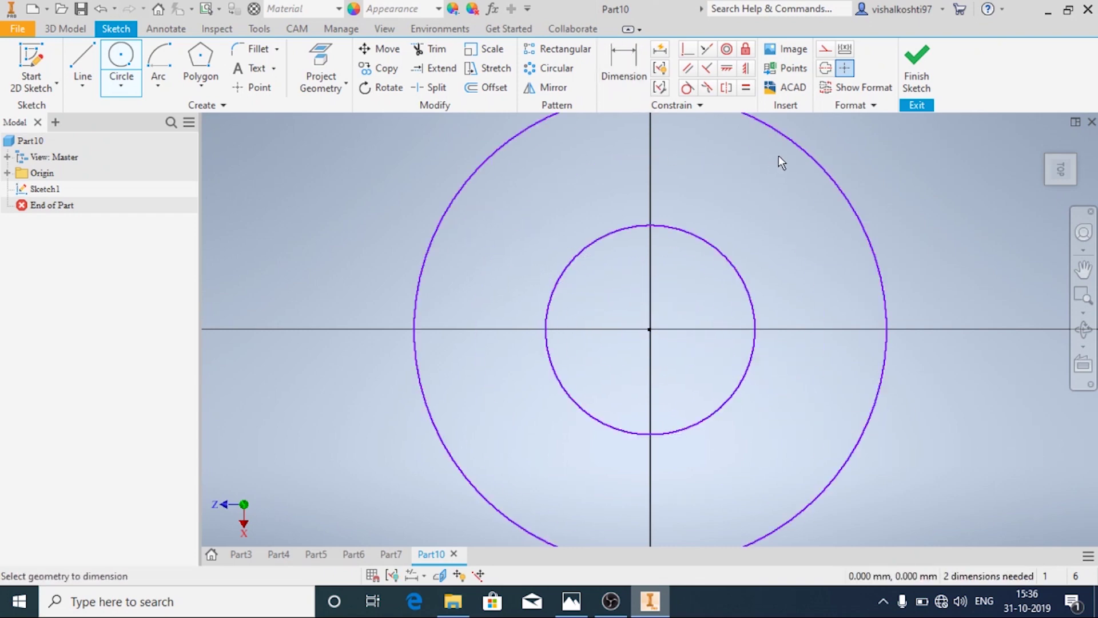
{"action": "left_click", "coordinate": [812, 155]}
{"action": "left_click", "coordinate": [892, 165]}
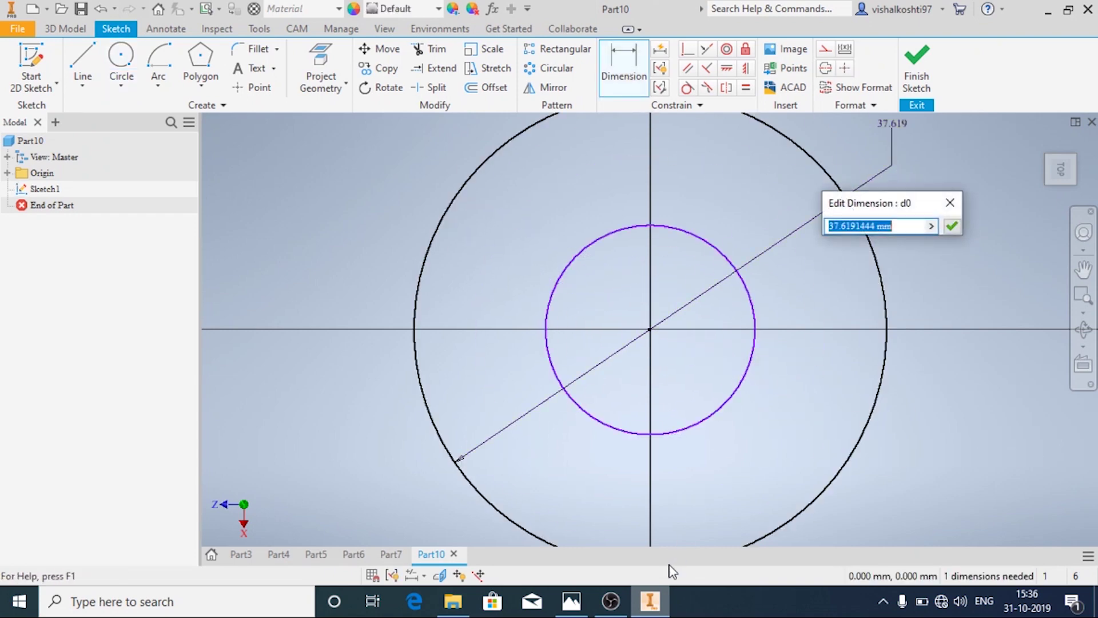
{"action": "left_click", "coordinate": [571, 601]}
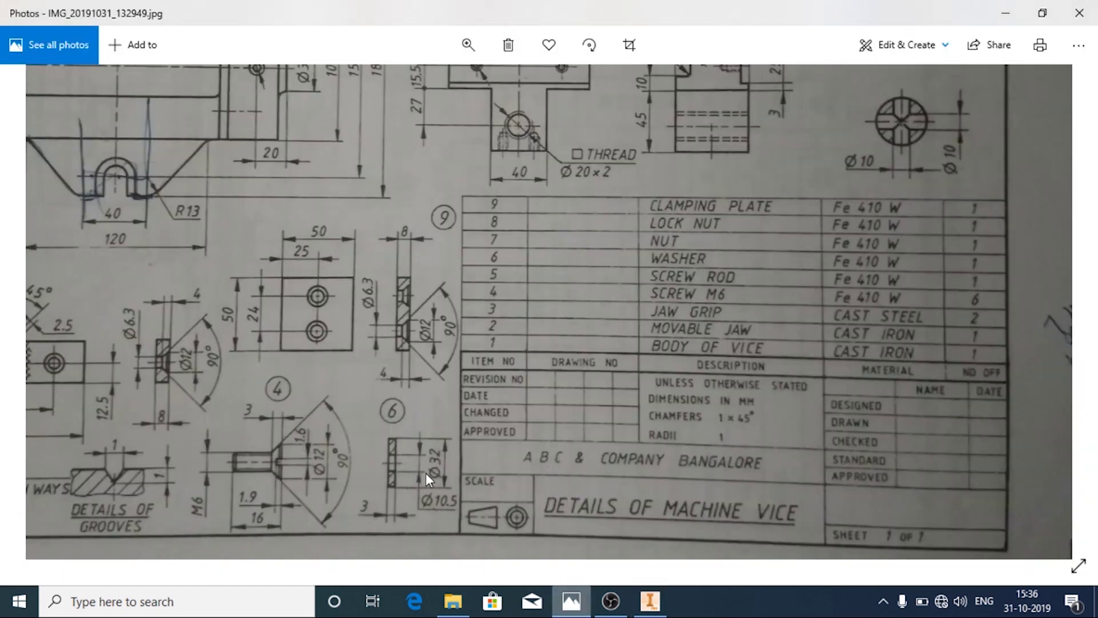
{"action": "left_click", "coordinate": [650, 600]}
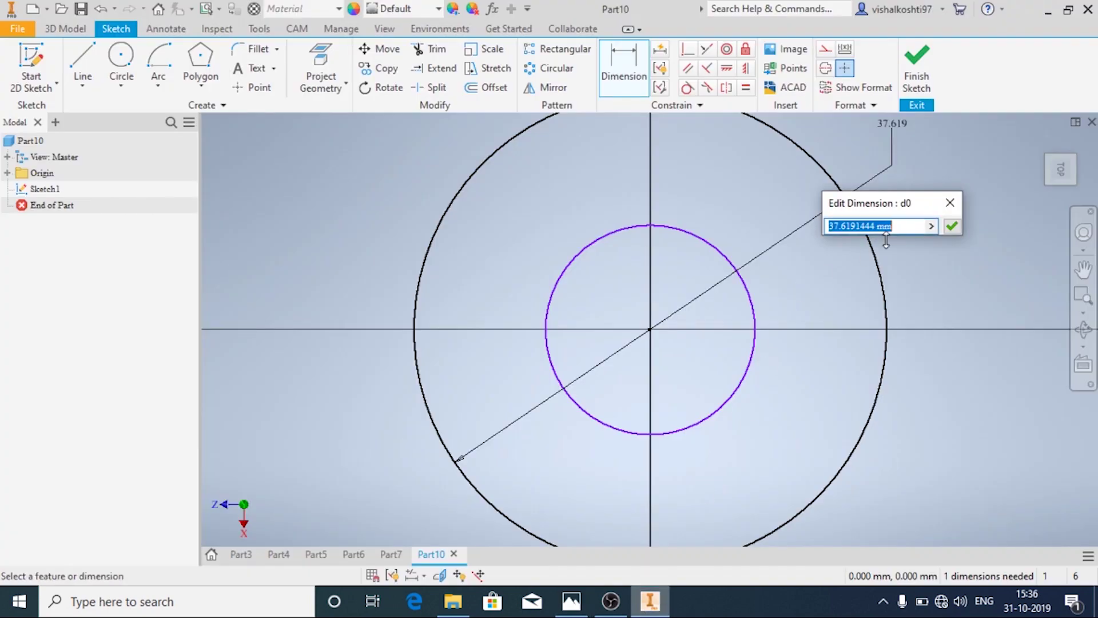
{"action": "type", "text": "32"}
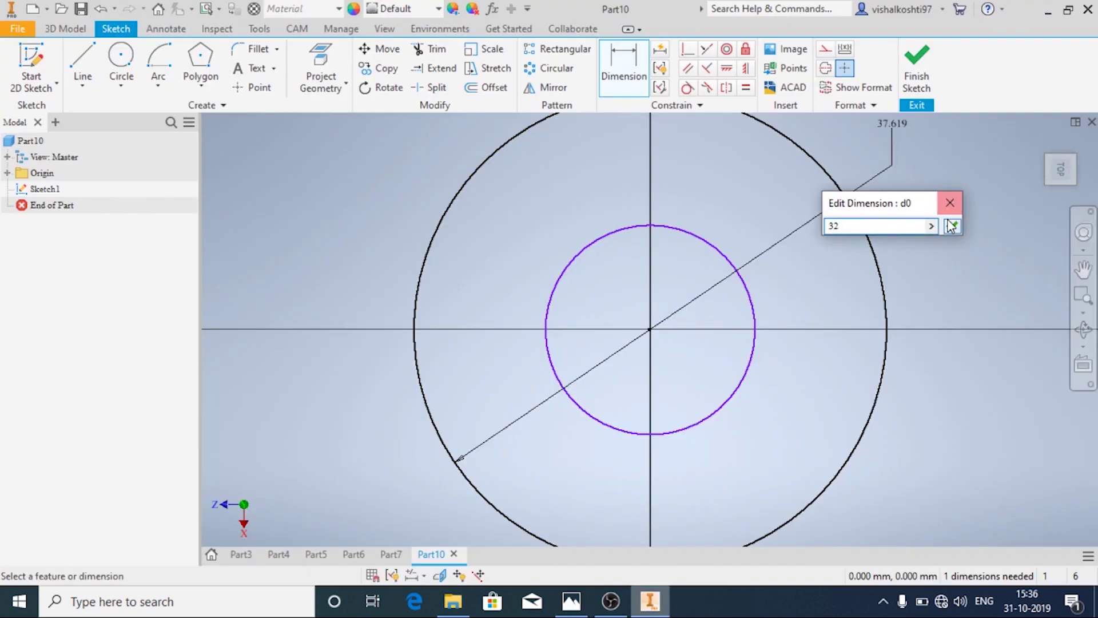
{"action": "left_click", "coordinate": [951, 226]}
Dimension the inner circle's diameter to 10.5 mm and finish the sketch.
{"action": "left_click", "coordinate": [739, 312]}
{"action": "left_click", "coordinate": [754, 306]}
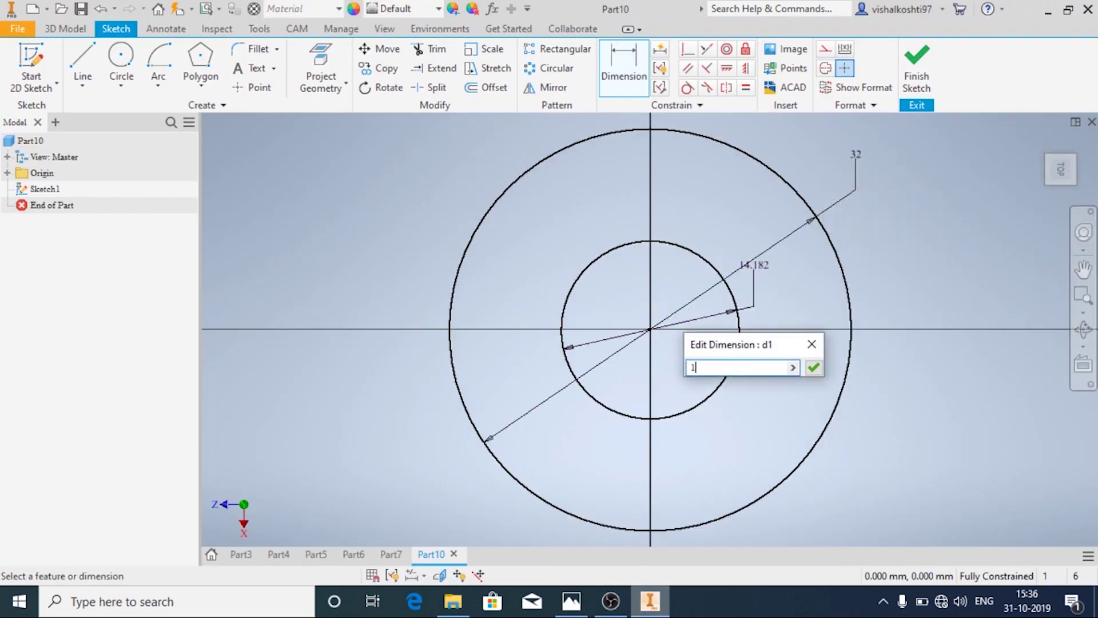
{"action": "type", "text": "10.5"}
{"action": "key", "text": "Return"}
{"action": "left_click", "coordinate": [919, 60]}
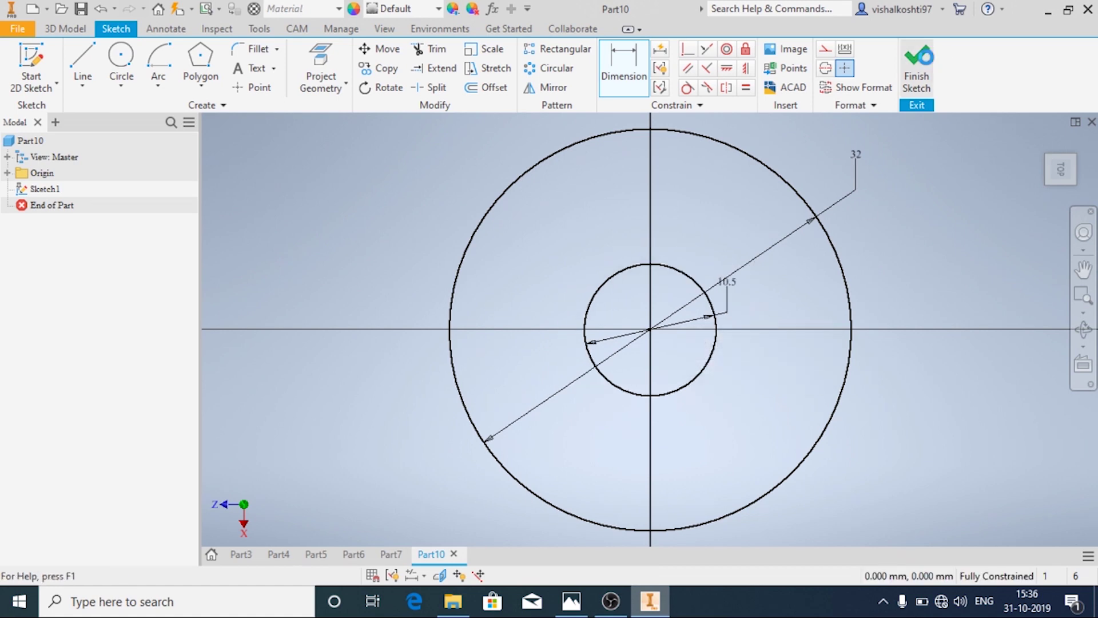
Extrude the ring between the two circles by 3 mm, the washer thickness given in the drawing photo.
{"action": "left_click", "coordinate": [83, 62]}
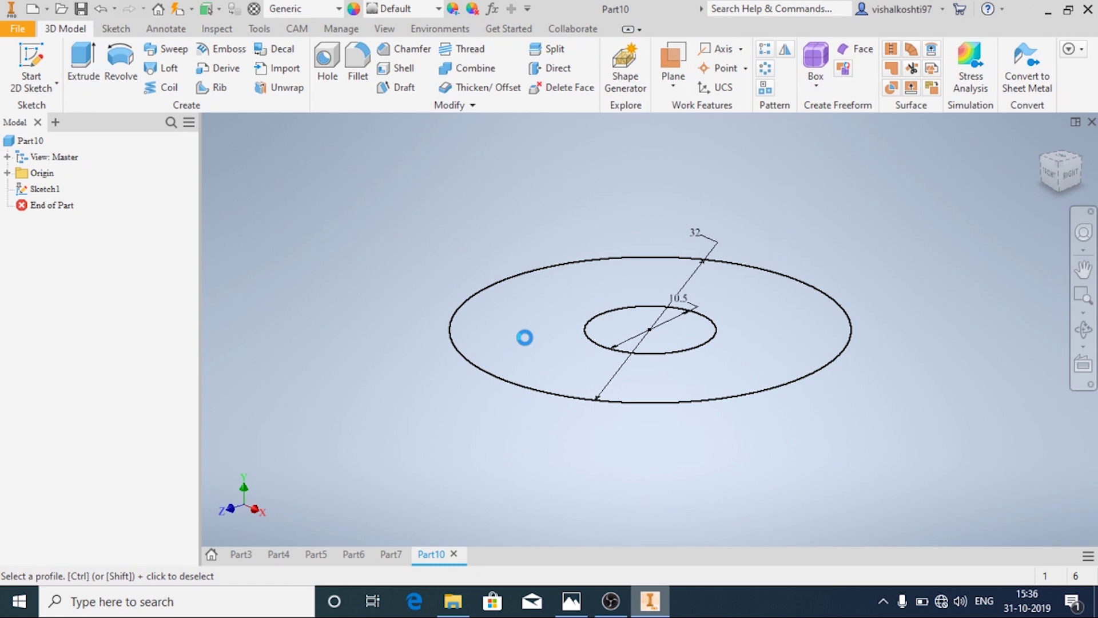
{"action": "left_click", "coordinate": [628, 338]}
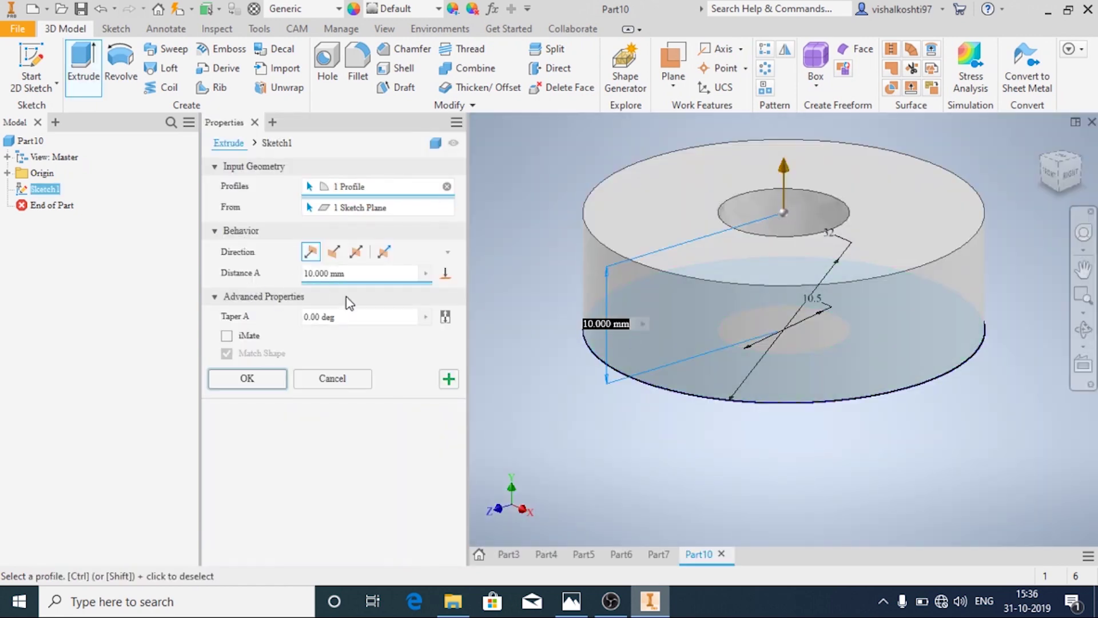
{"action": "left_click", "coordinate": [571, 600]}
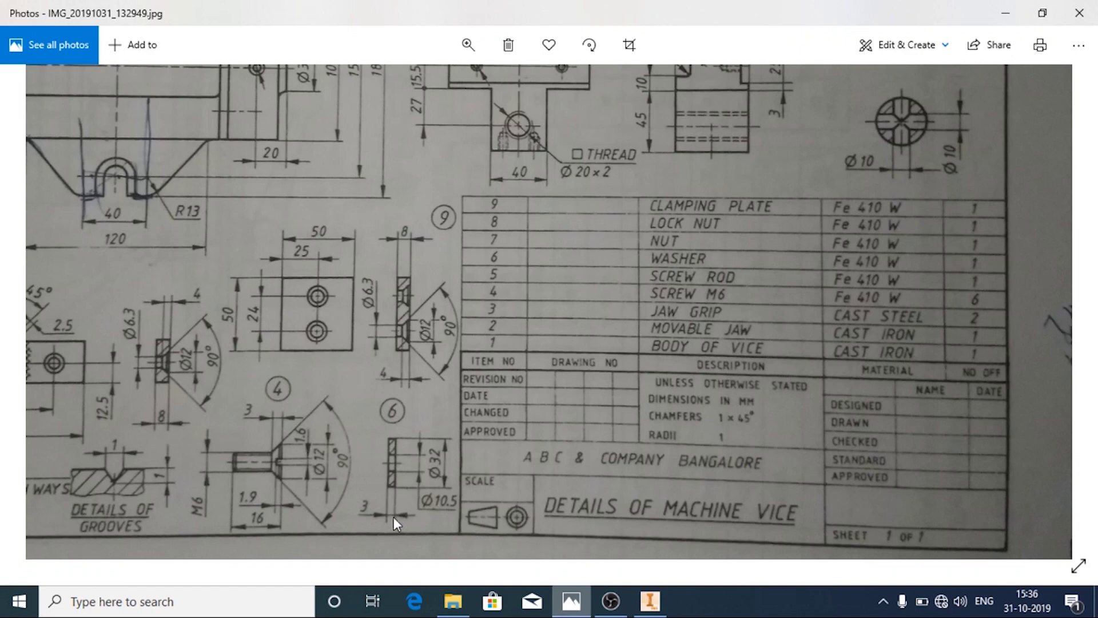
{"action": "left_click", "coordinate": [658, 595]}
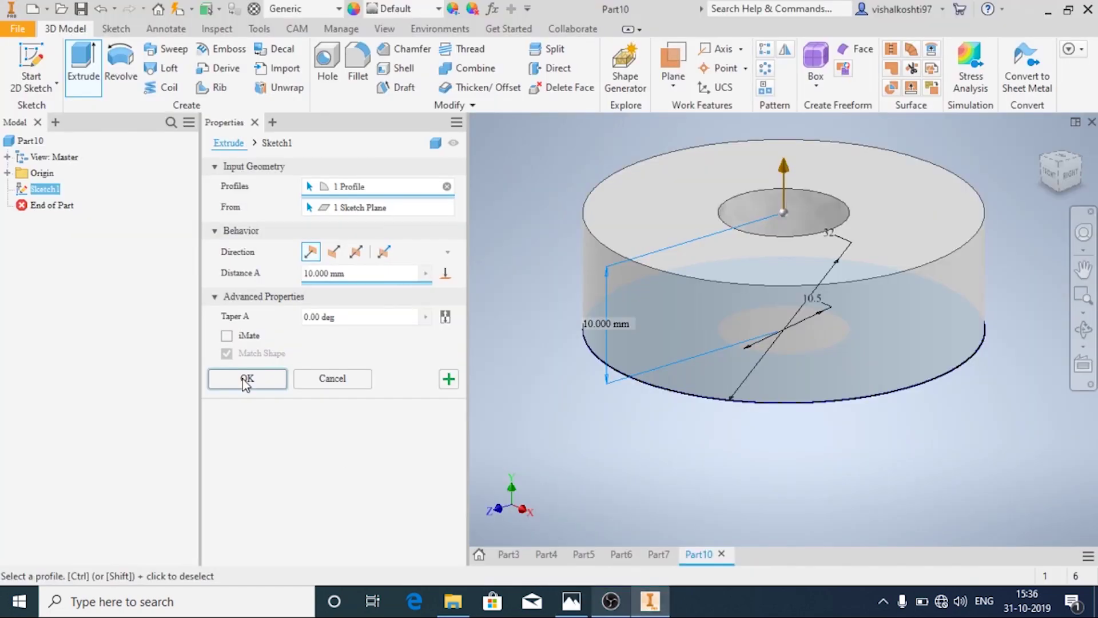
{"action": "left_click", "coordinate": [372, 275]}
{"action": "type", "text": "3"}
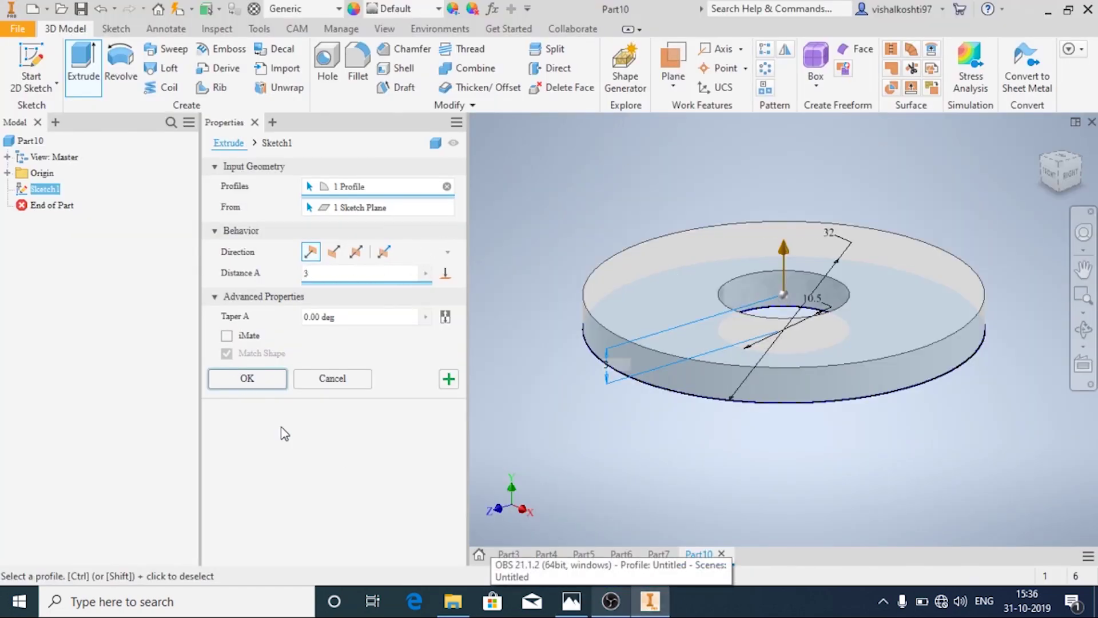
{"action": "left_click", "coordinate": [249, 378]}
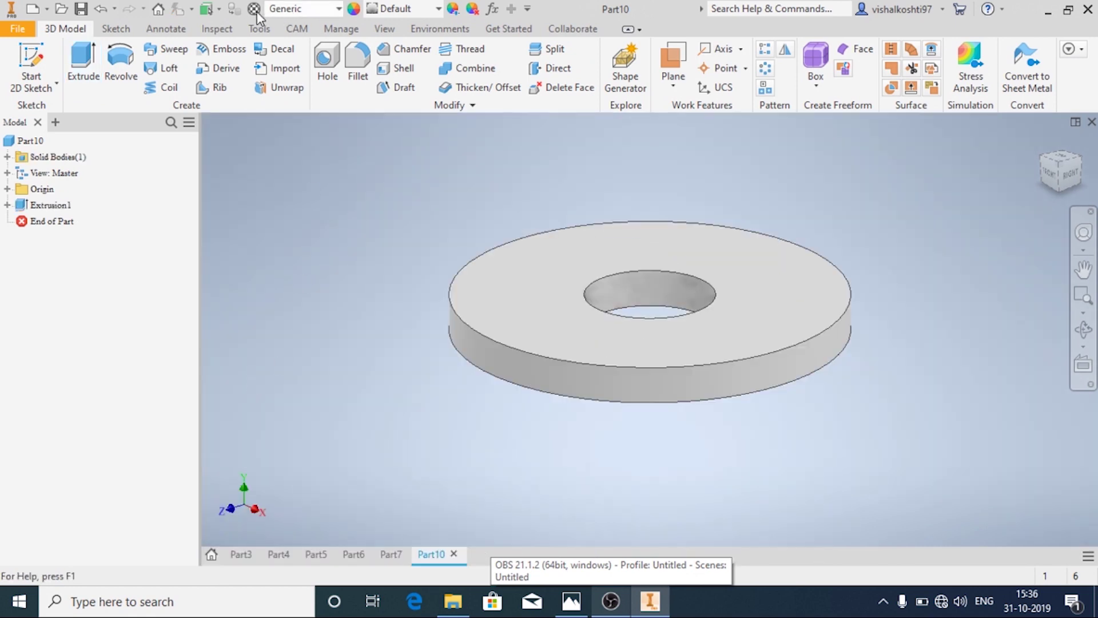
Check the washer's material in the drawing's parts list, search the material library for FE and assign Fe-410 W to the part.
{"action": "left_click", "coordinate": [254, 9]}
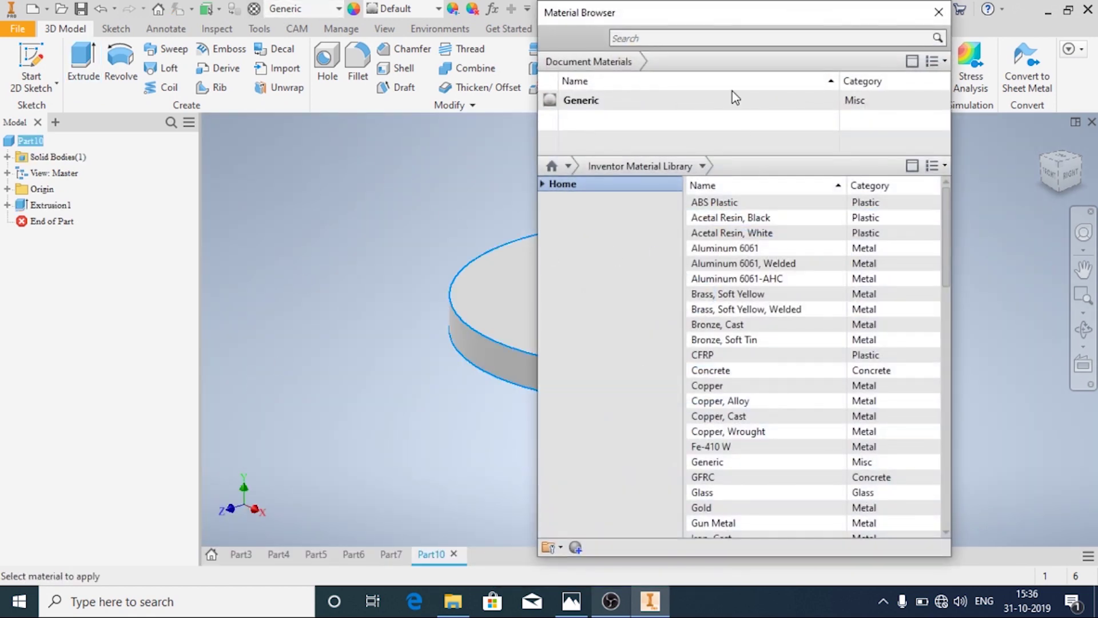
{"action": "left_click", "coordinate": [572, 601]}
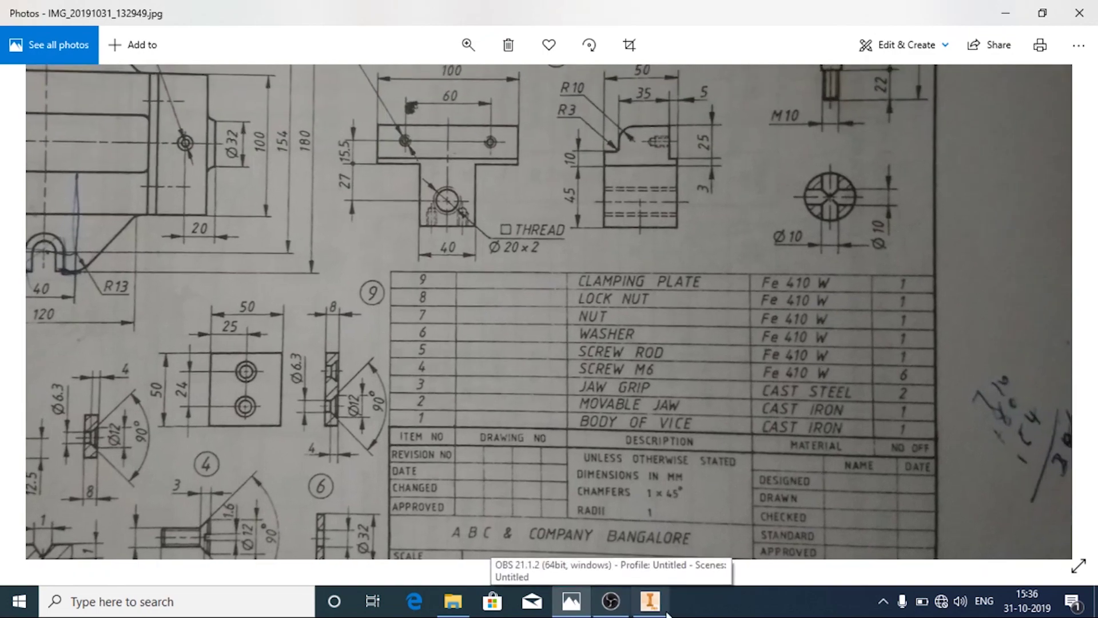
{"action": "left_click", "coordinate": [650, 601]}
{"action": "left_click", "coordinate": [747, 37]}
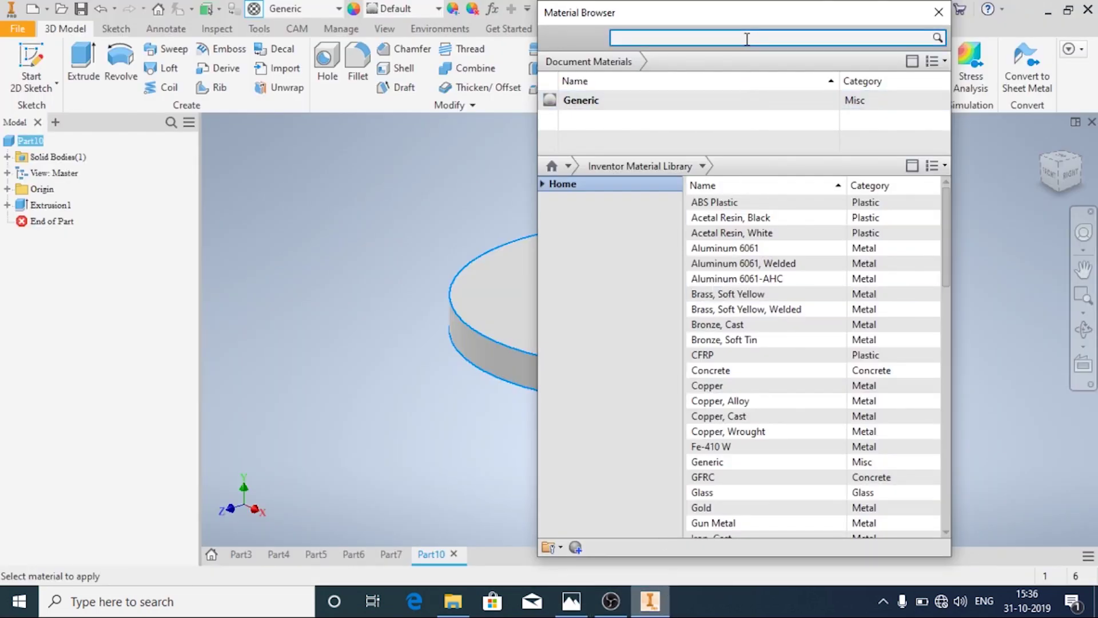
{"action": "key", "text": "Return"}
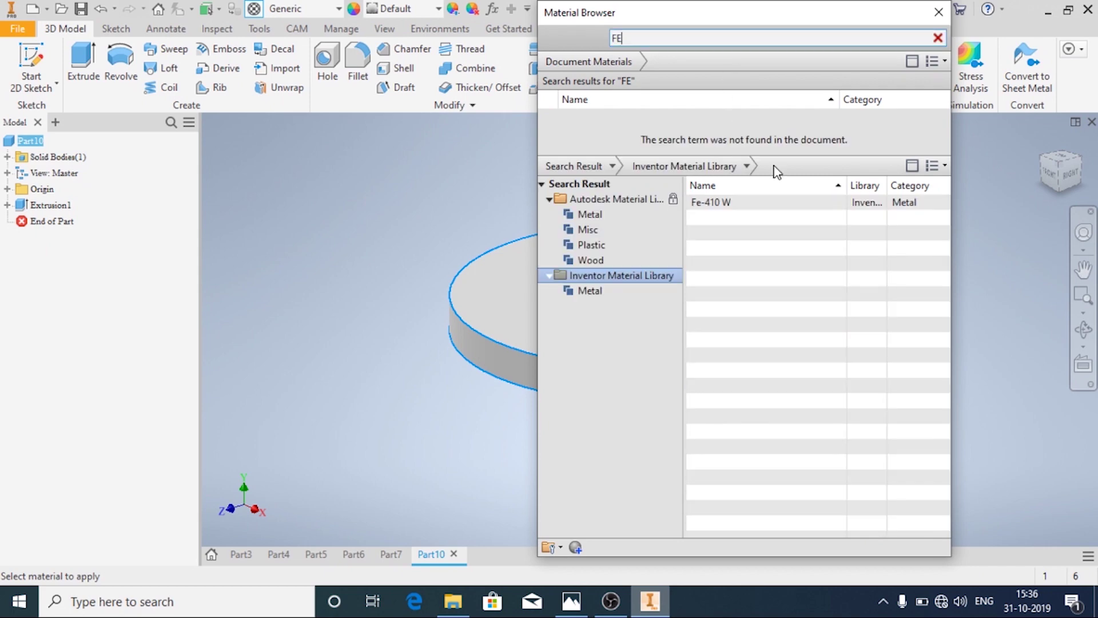
{"action": "left_click", "coordinate": [923, 203]}
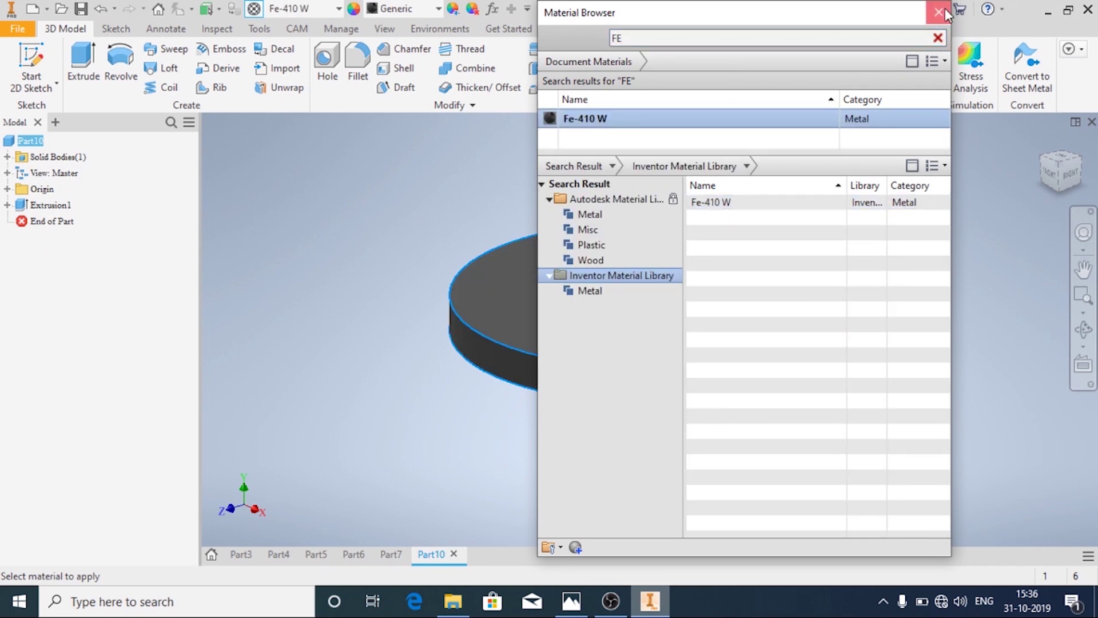
{"action": "left_click", "coordinate": [938, 12]}
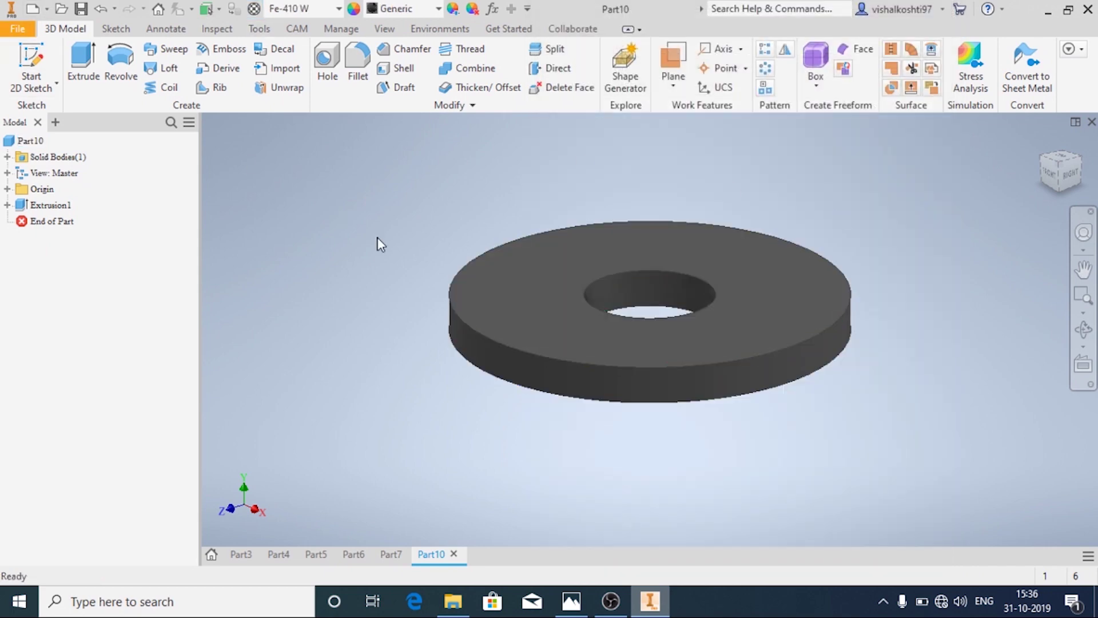
Create a new part from the metric Standard (mm).ipt template and start a 2D sketch on the horizontal XZ plane.
{"action": "left_click", "coordinate": [17, 32]}
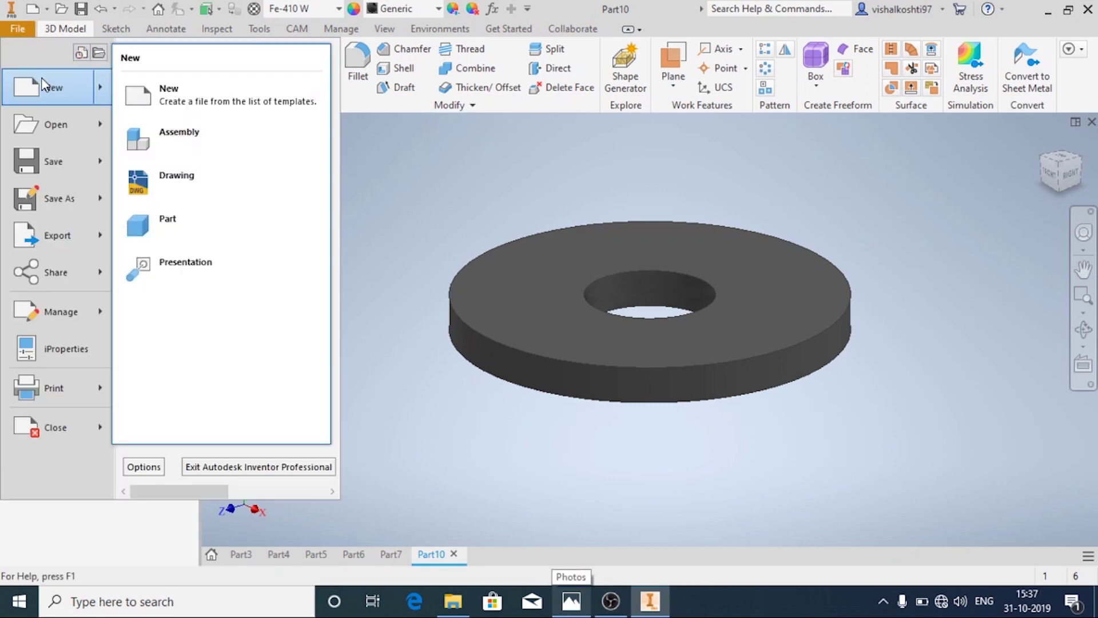
{"action": "left_click", "coordinate": [42, 84]}
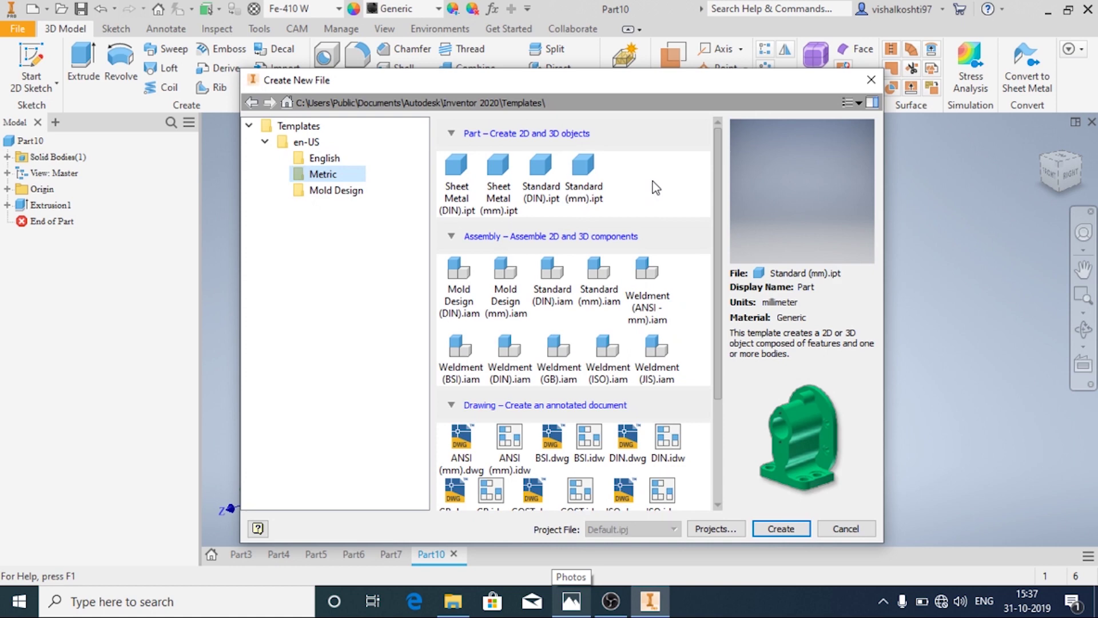
{"action": "left_click", "coordinate": [799, 532]}
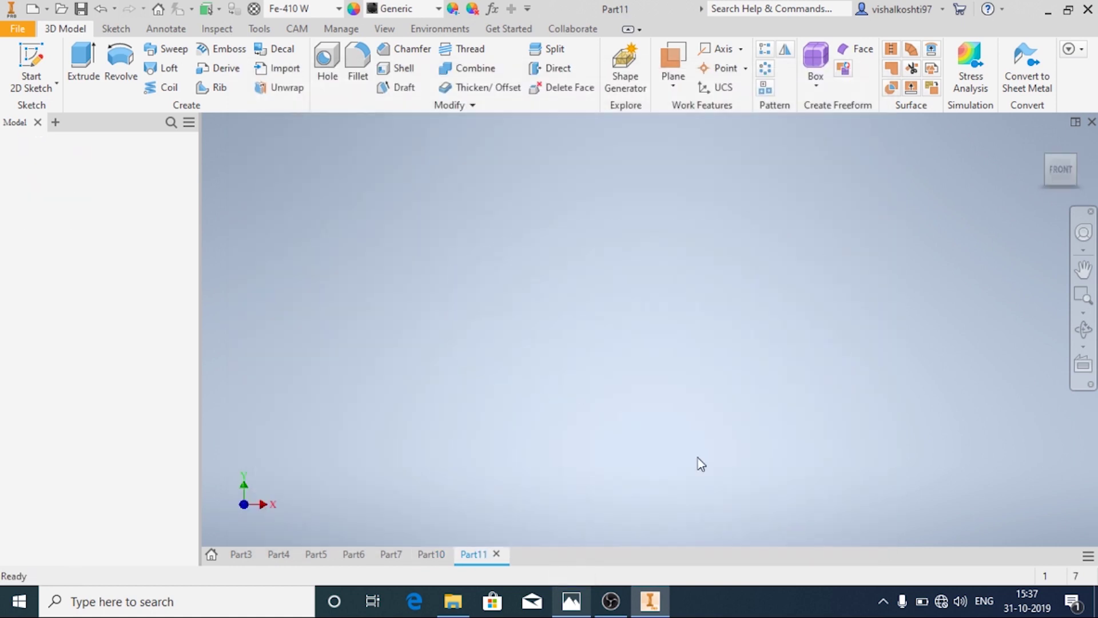
{"action": "left_click", "coordinate": [39, 87]}
{"action": "left_click", "coordinate": [40, 110]}
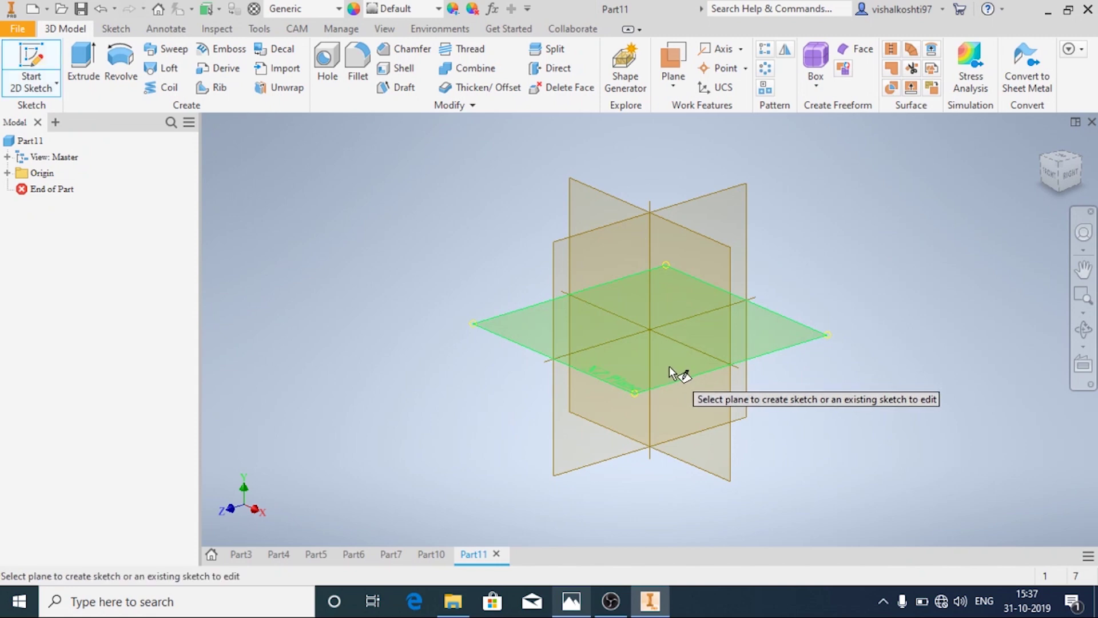
{"action": "left_click", "coordinate": [669, 366]}
Sketch two concentric center-point circles at the origin, the inner one about 13 mm in diameter.
{"action": "left_click", "coordinate": [119, 85]}
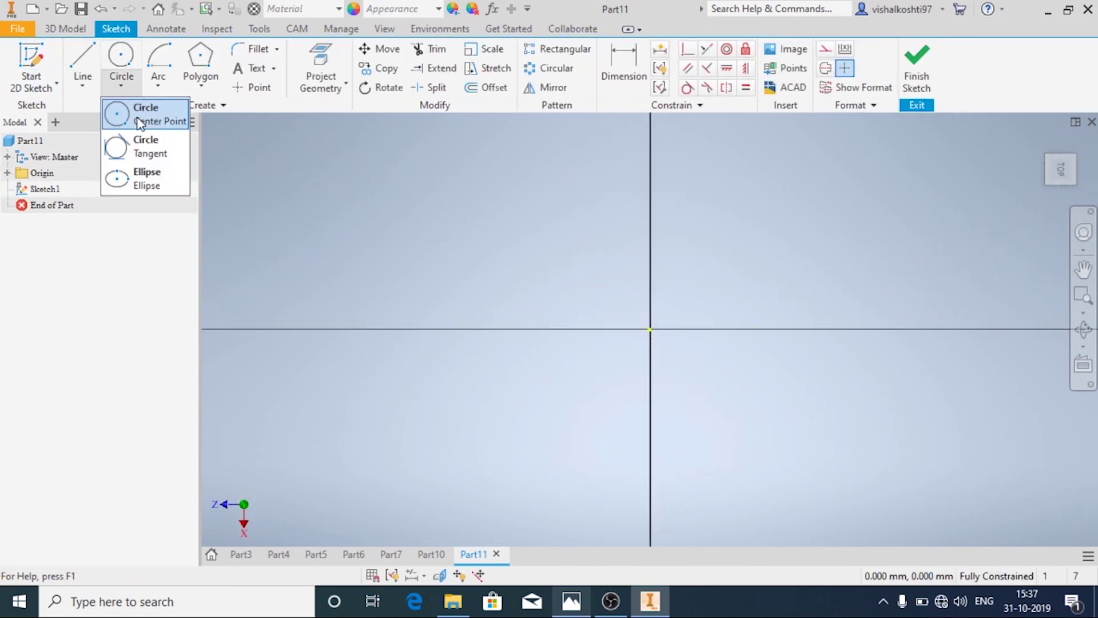
{"action": "left_click", "coordinate": [155, 121]}
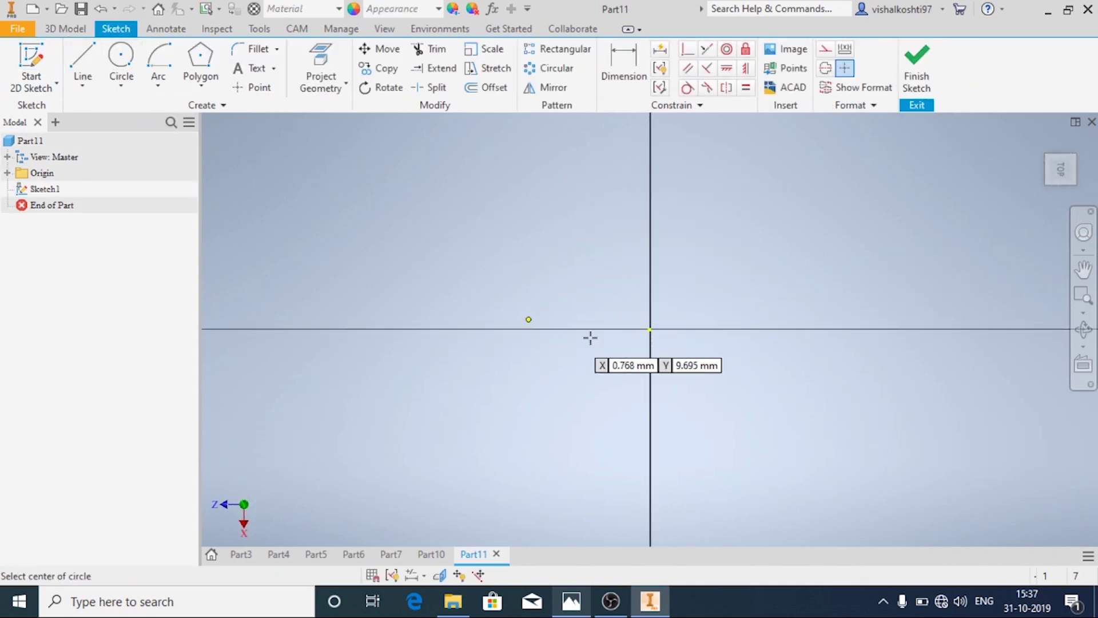
{"action": "left_click", "coordinate": [650, 330]}
{"action": "left_click", "coordinate": [806, 406]}
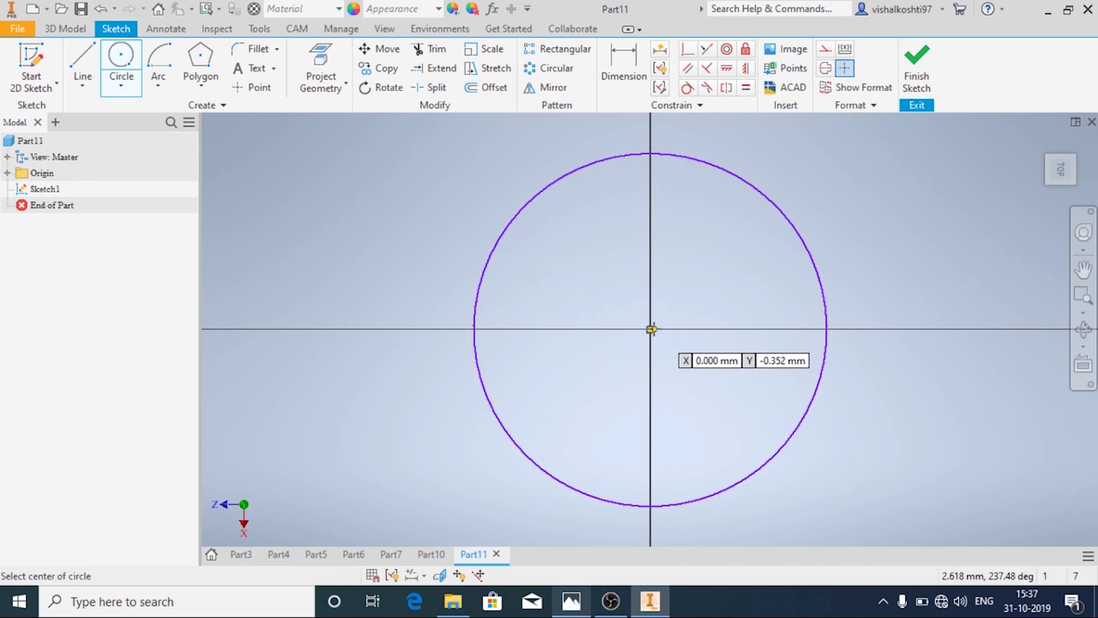
{"action": "left_click", "coordinate": [709, 358]}
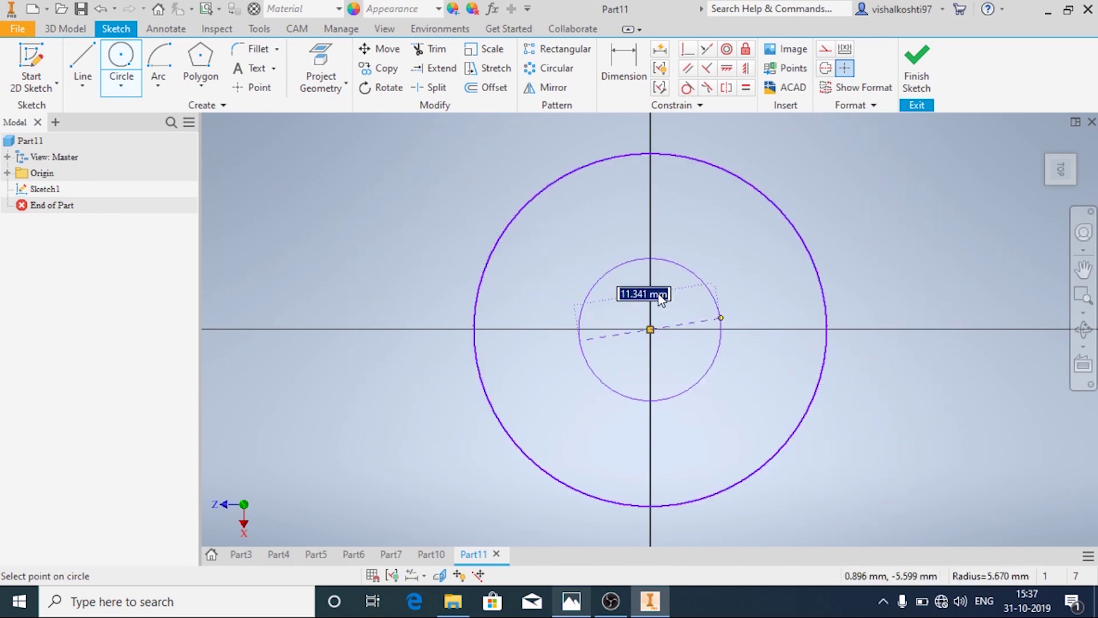
{"action": "left_click", "coordinate": [726, 361]}
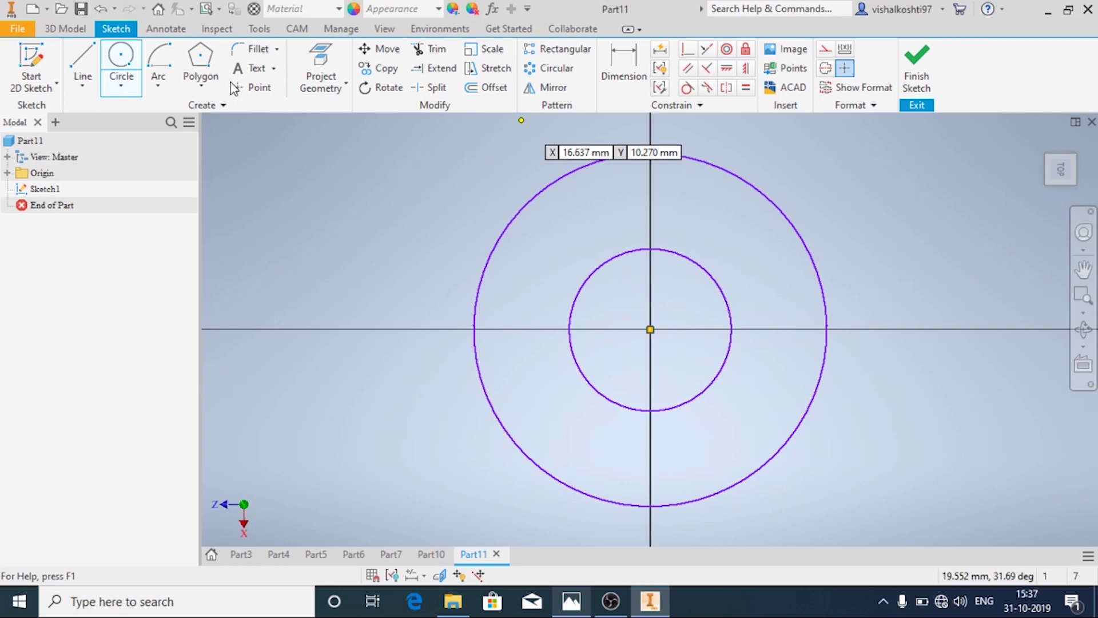
Draw a six-sided inscribed polygon centred on the origin around both circles and make the outer circle tangent to one of its sides.
{"action": "left_click", "coordinate": [200, 86]}
{"action": "left_click", "coordinate": [207, 400]}
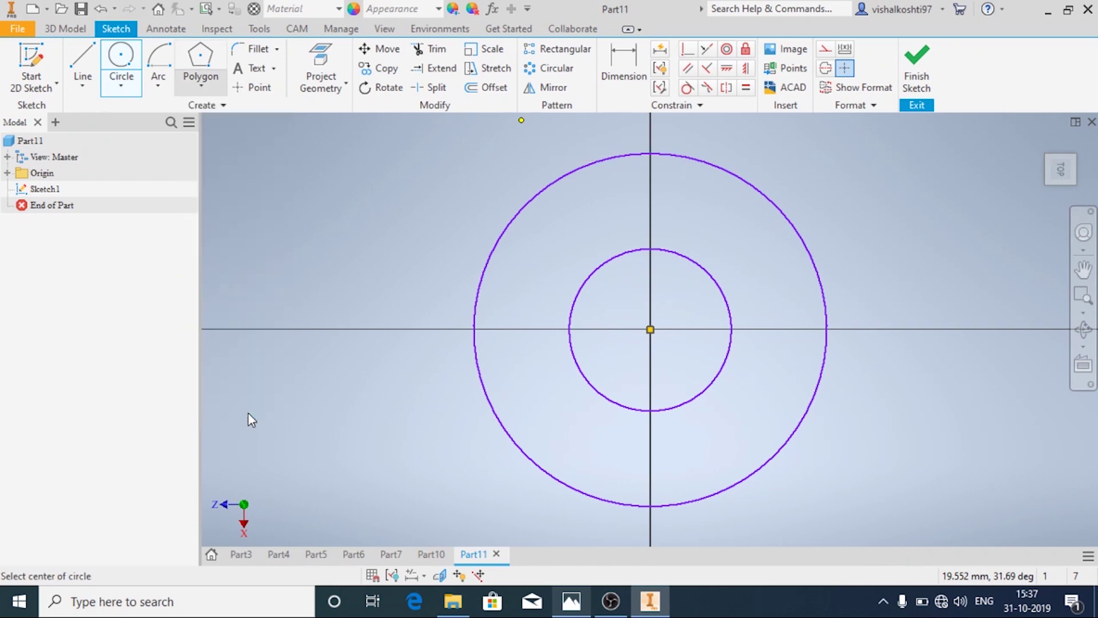
{"action": "left_click", "coordinate": [649, 329]}
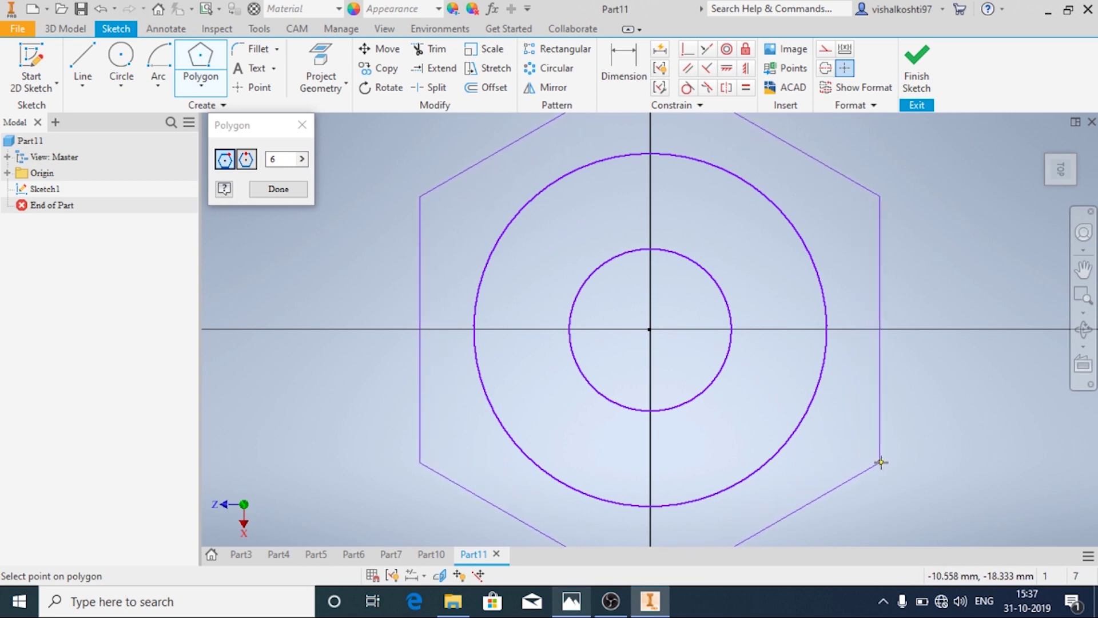
{"action": "left_click", "coordinate": [883, 463]}
{"action": "key", "text": "Escape"}
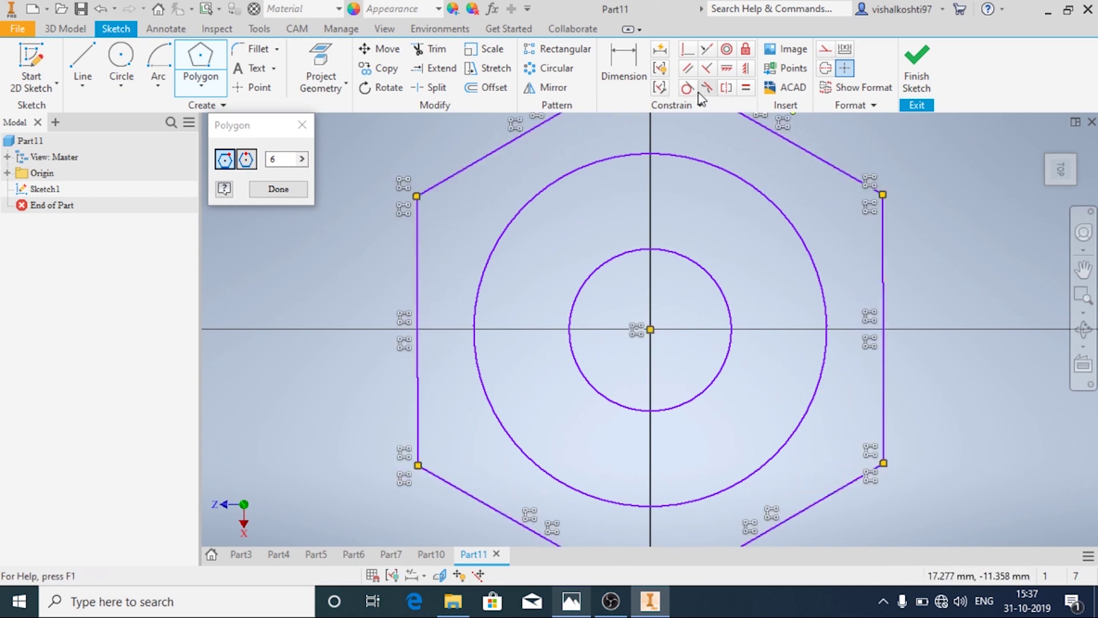
{"action": "left_click", "coordinate": [734, 162]}
{"action": "left_click", "coordinate": [882, 278]}
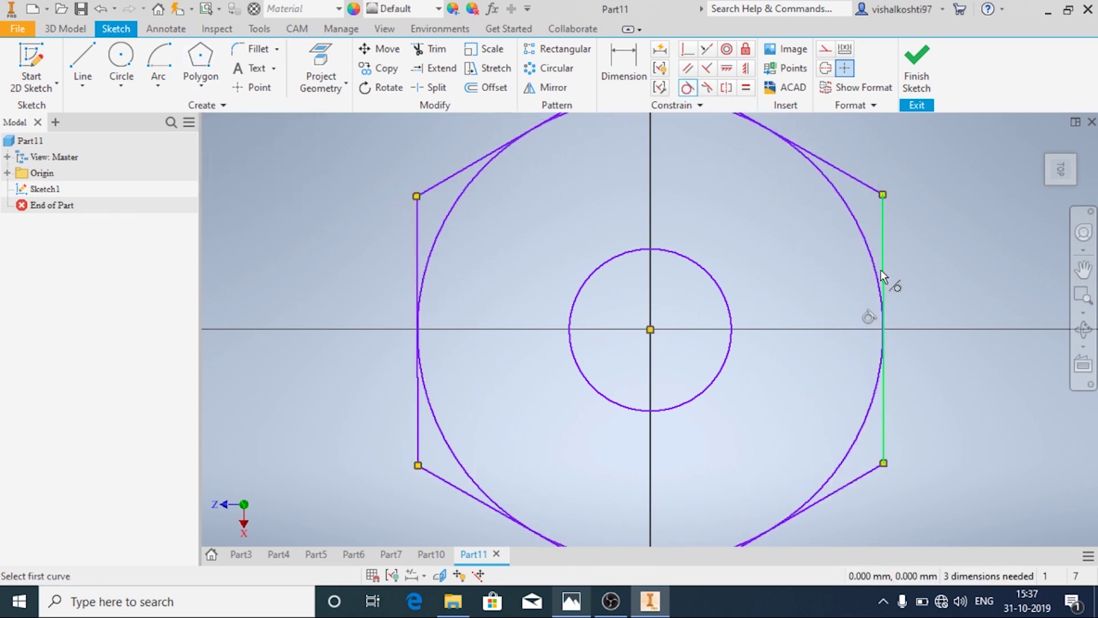
Check nut item 7 in the drawing photo and dimension the inner circle's diameter to its M10 size, 10 mm.
{"action": "left_click", "coordinate": [624, 68]}
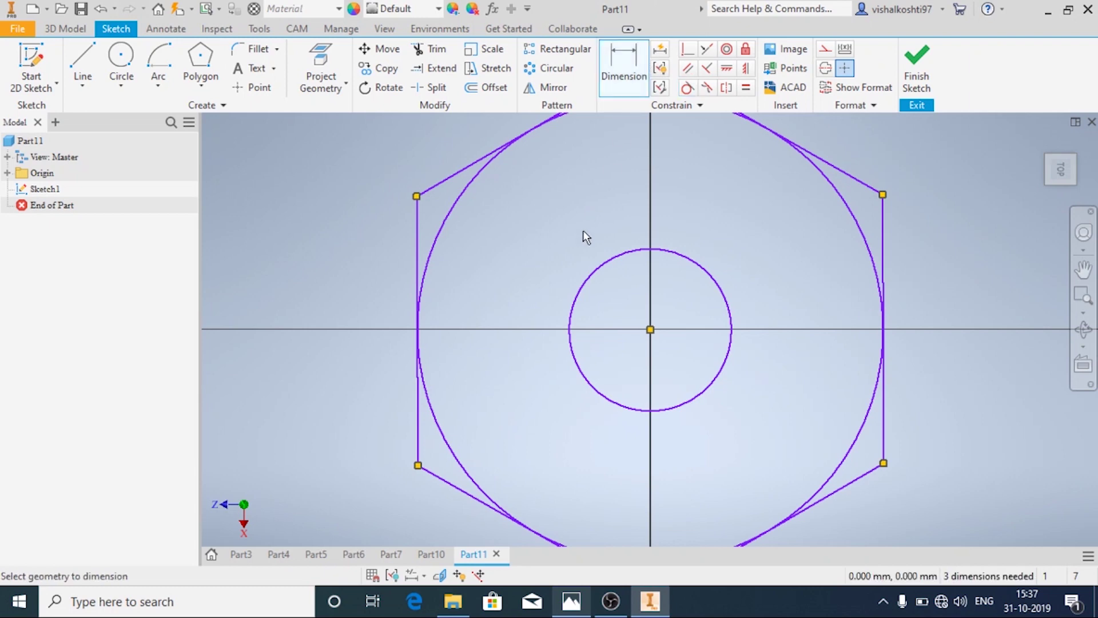
{"action": "key", "text": "Escape"}
{"action": "key", "text": "alt+Tab"}
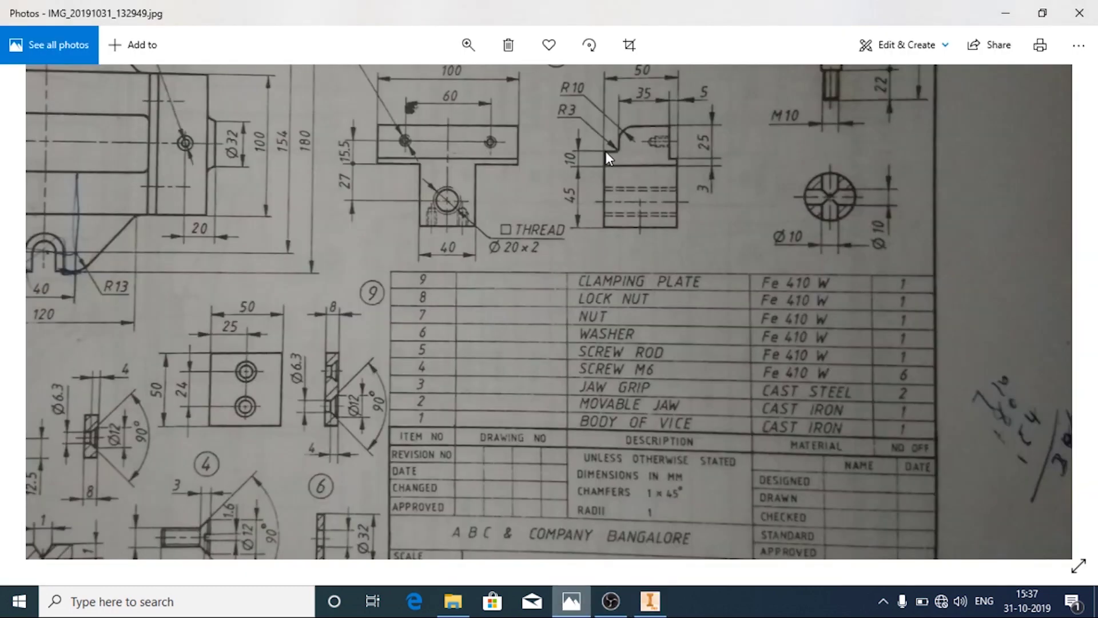
{"action": "scroll", "coordinate": [620, 169], "scroll_direction": "up", "scroll_amount": 5}
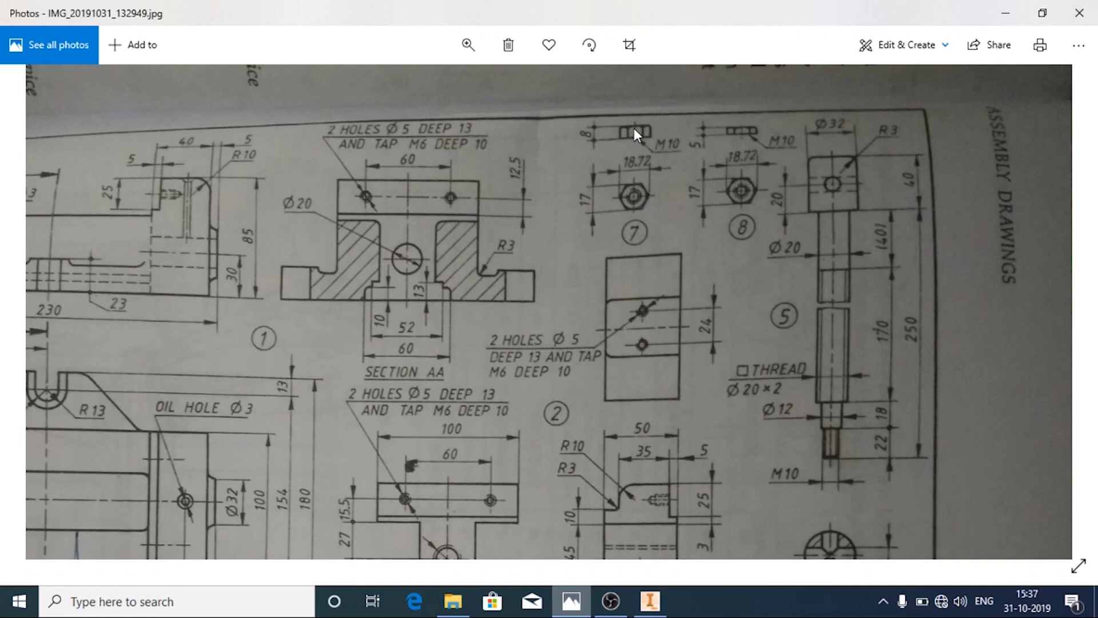
{"action": "left_click", "coordinate": [649, 601]}
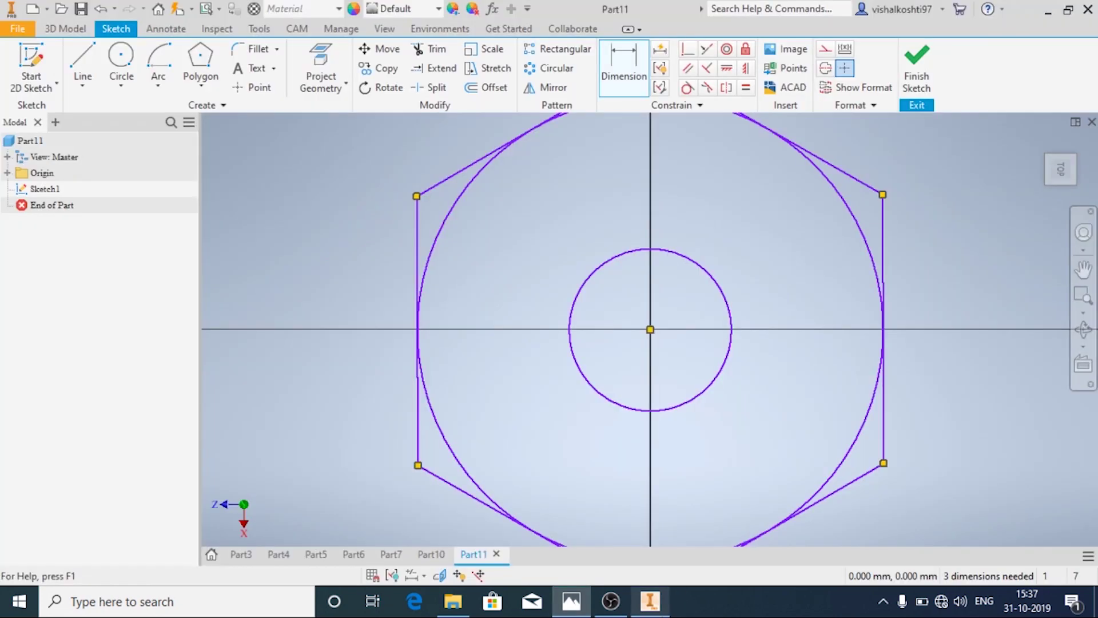
{"action": "left_click", "coordinate": [602, 270]}
{"action": "left_click", "coordinate": [613, 285]}
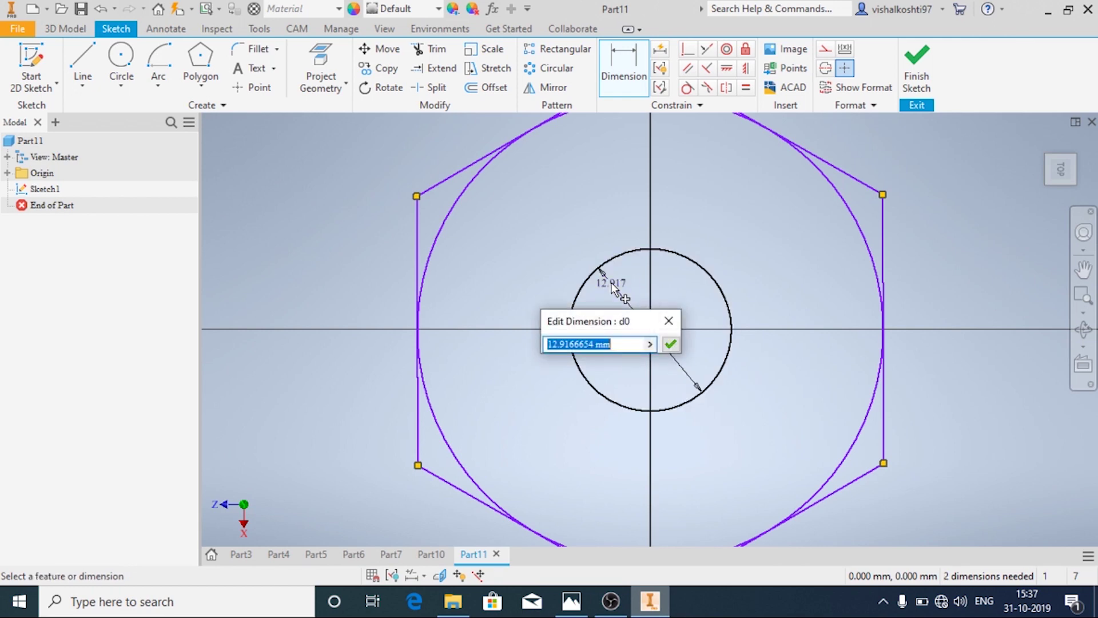
{"action": "type", "text": "10"}
{"action": "key", "text": "Return"}
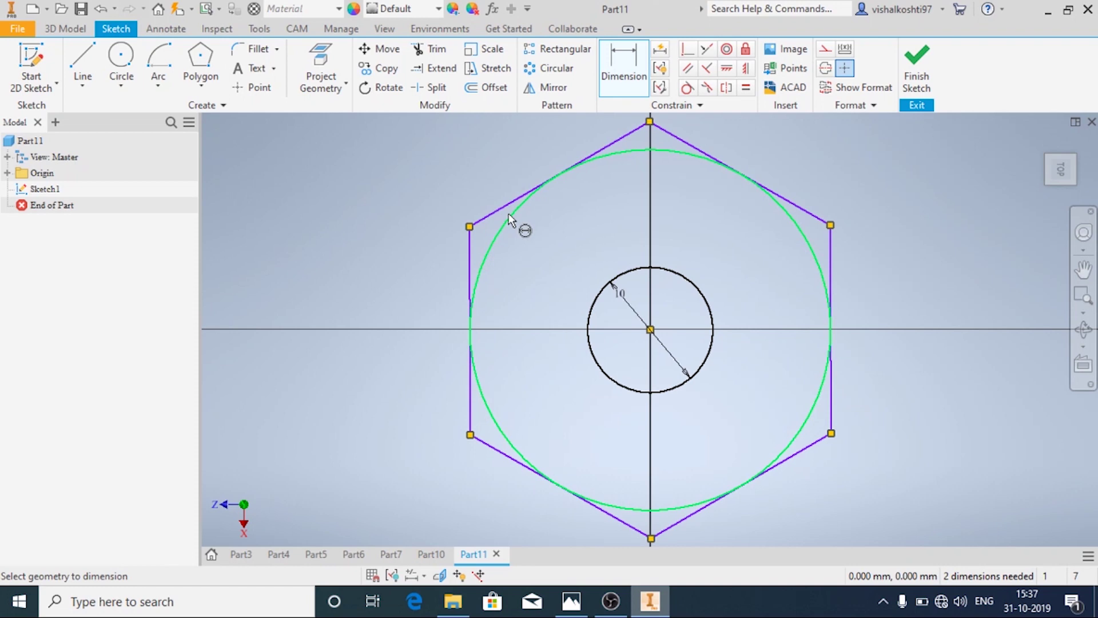
Dimension the distance between the hexagon's two opposite sides to 17 mm, the nut's across-flats size in the drawing photo.
{"action": "left_click", "coordinate": [469, 268]}
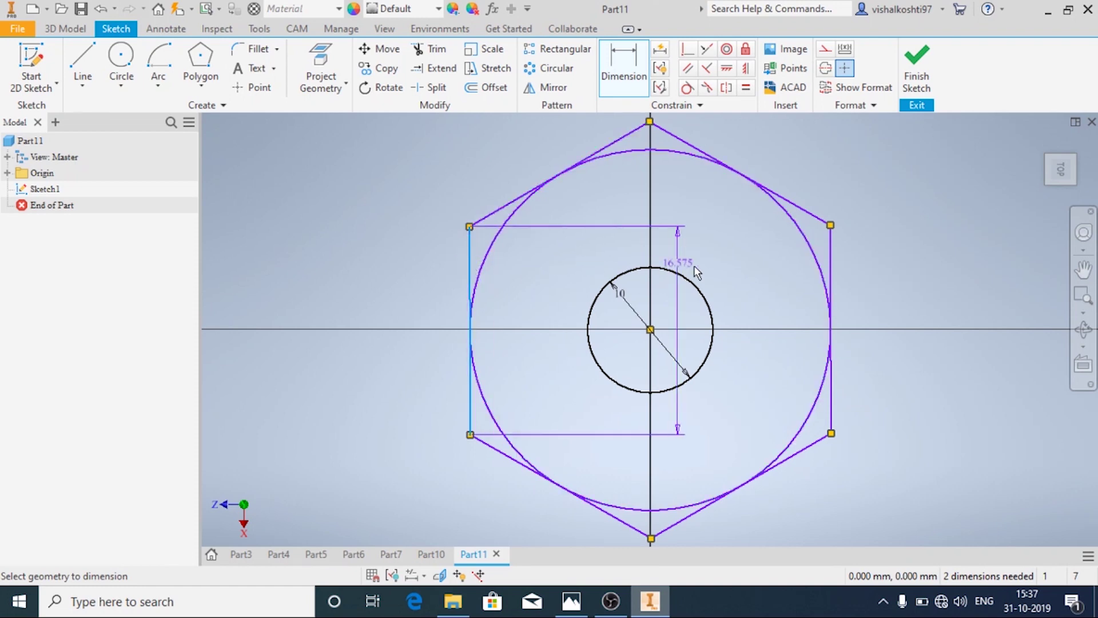
{"action": "left_click", "coordinate": [830, 255]}
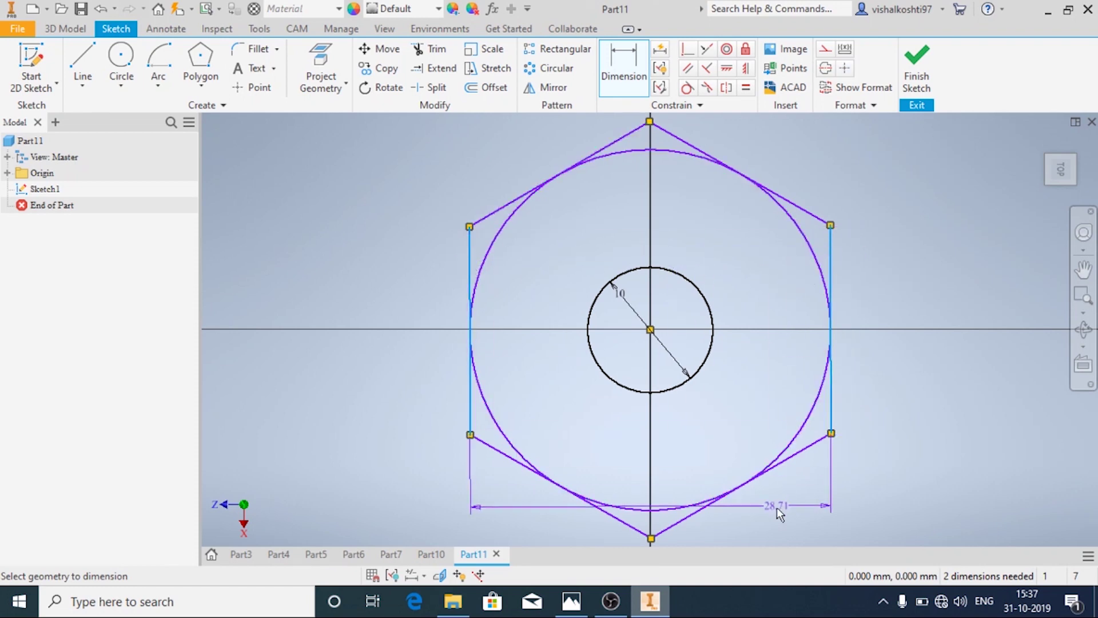
{"action": "left_click", "coordinate": [771, 524]}
{"action": "left_click", "coordinate": [571, 601]}
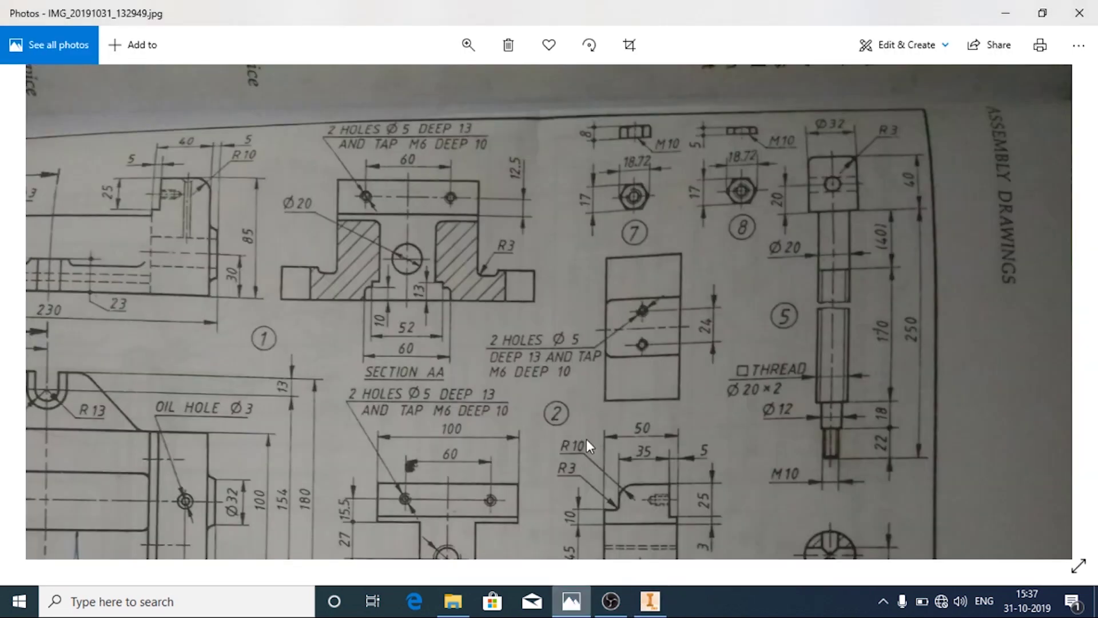
{"action": "left_click", "coordinate": [649, 601]}
{"action": "type", "text": "1"}
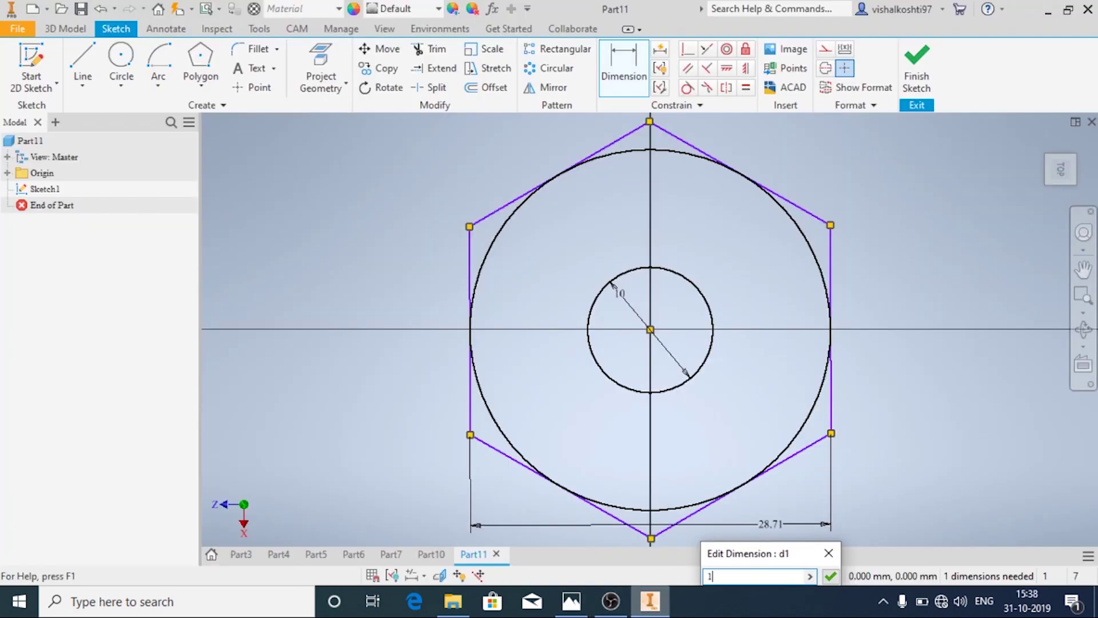
{"action": "type", "text": "7"}
{"action": "key", "text": "Return"}
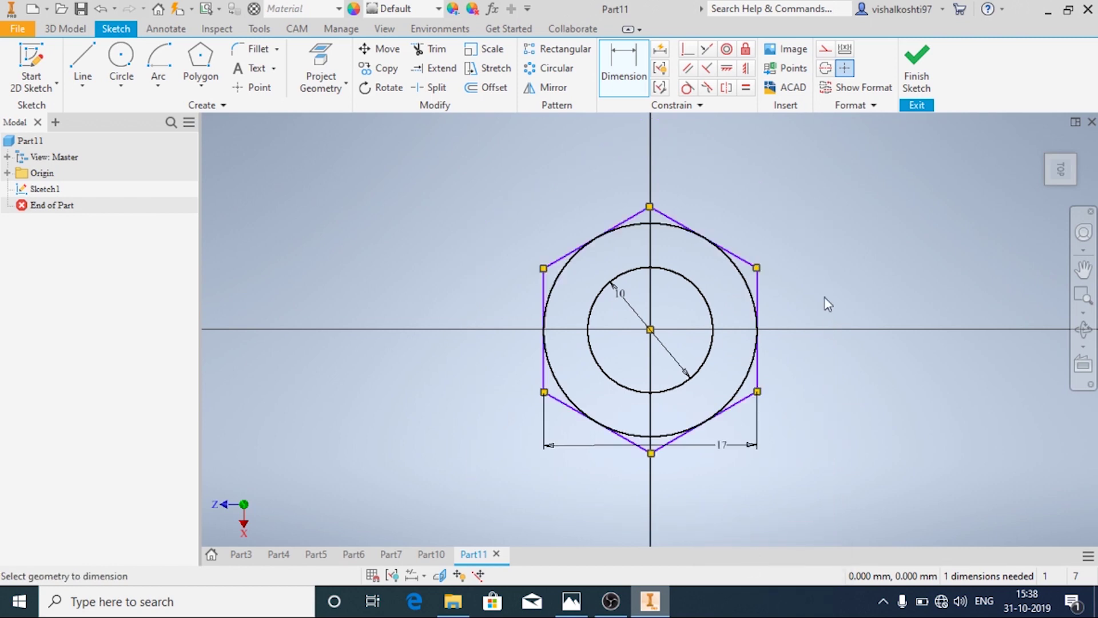
Dimension the distance between the hexagon's two opposite corners to 18.72 mm, as given for the nut in the drawing photo.
{"action": "left_click", "coordinate": [650, 207]}
{"action": "left_click", "coordinate": [651, 453]}
{"action": "left_click", "coordinate": [481, 336]}
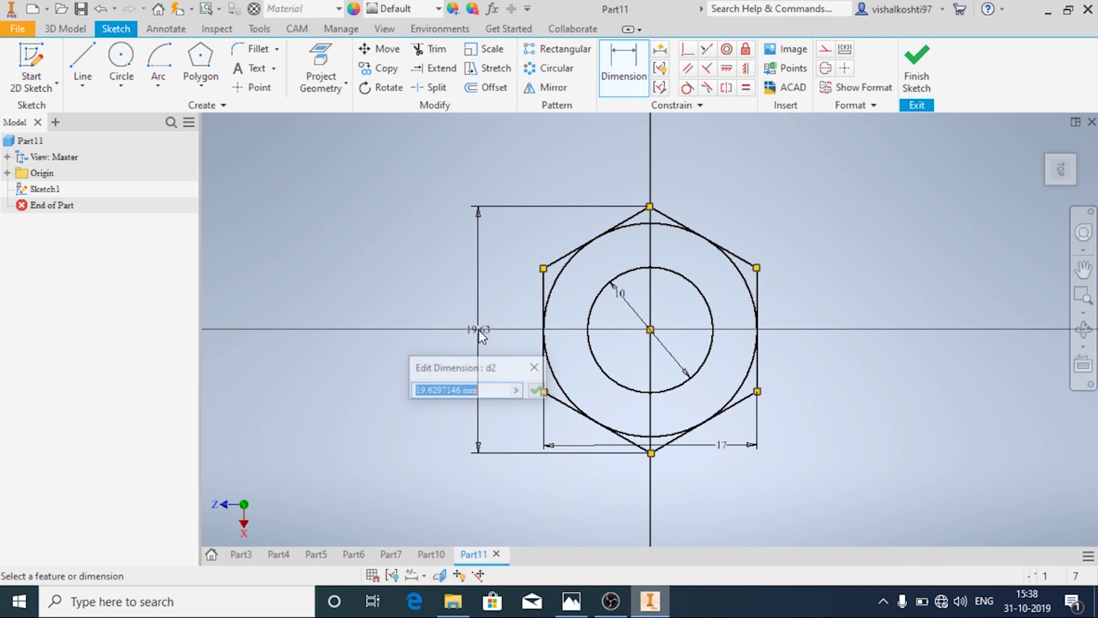
{"action": "left_click", "coordinate": [571, 600]}
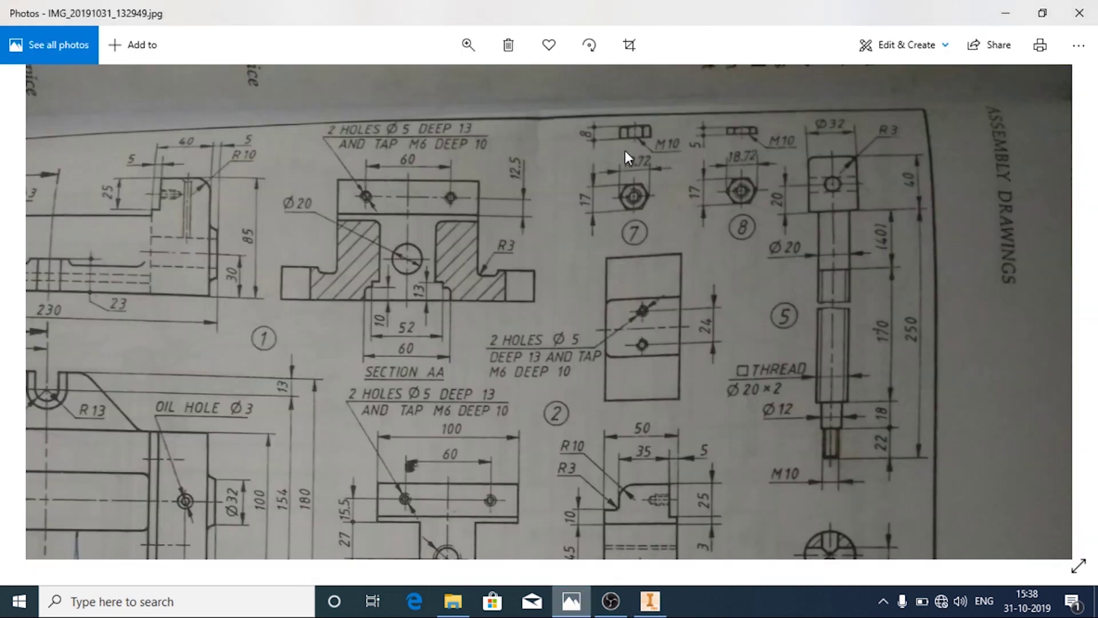
{"action": "left_click", "coordinate": [650, 600]}
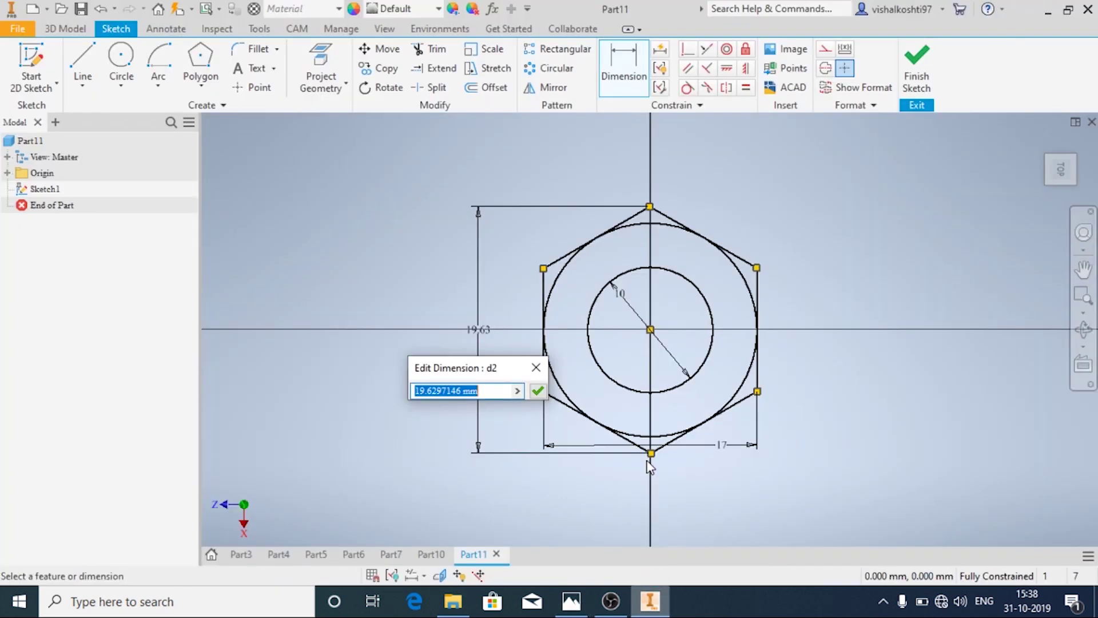
{"action": "type", "text": "18.72"}
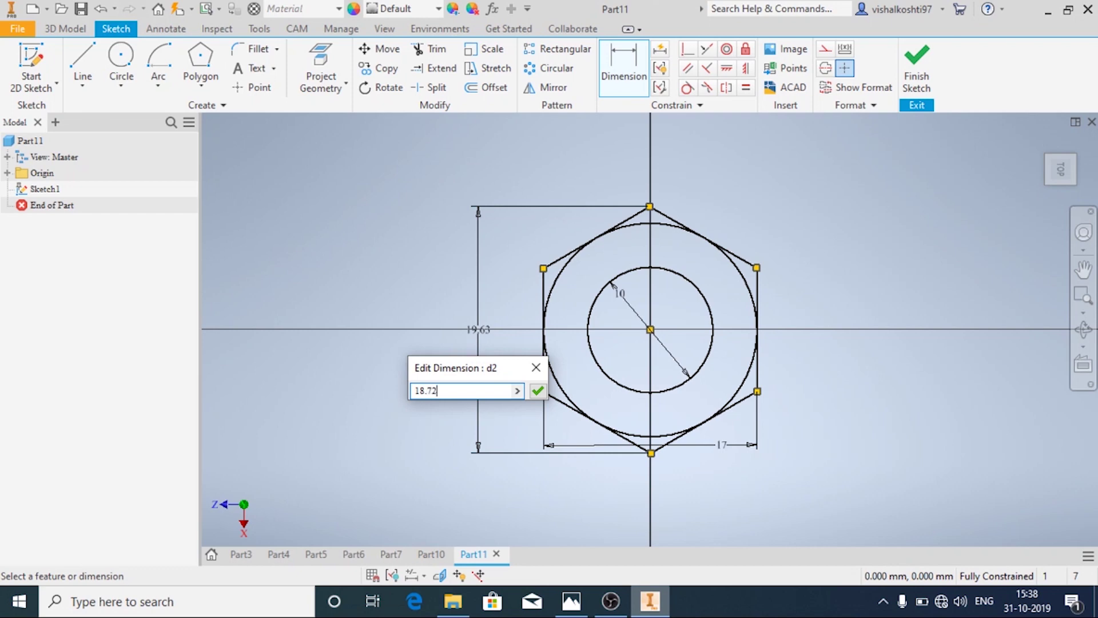
{"action": "key", "text": "Return"}
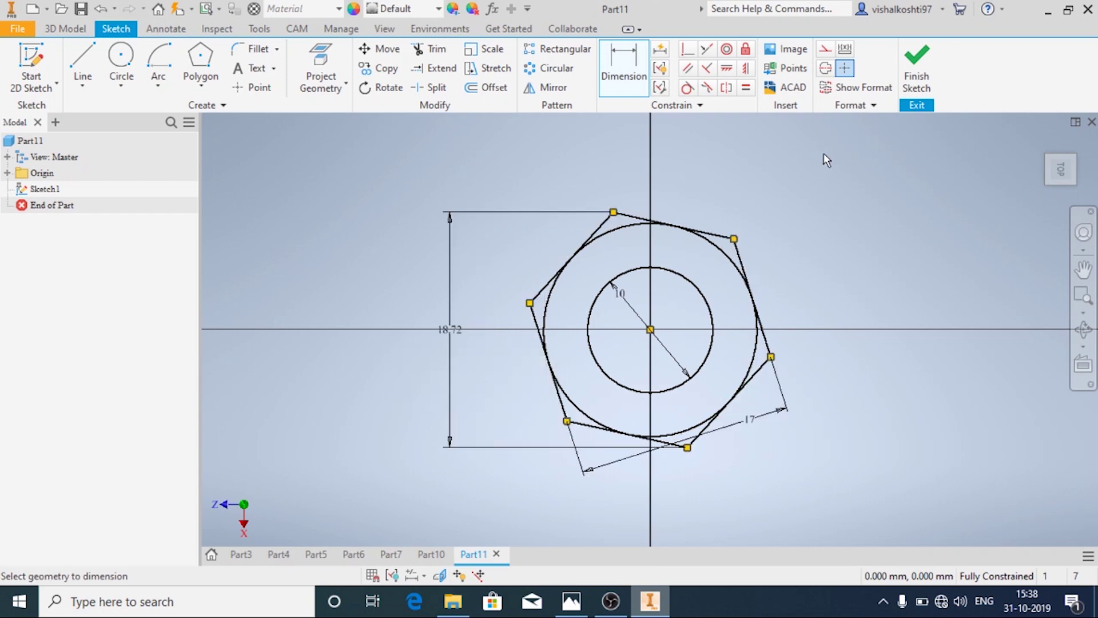
{"action": "key", "text": "Escape"}
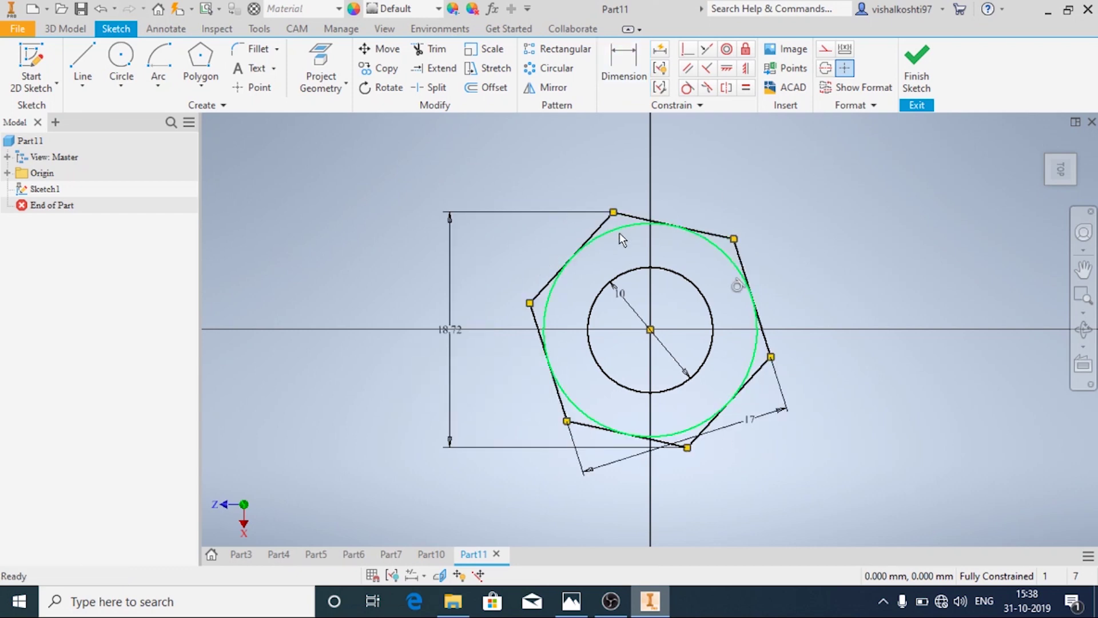
Convert the circle tangent to the hexagon into construction geometry and finish the sketch.
{"action": "left_click", "coordinate": [621, 235]}
{"action": "left_click", "coordinate": [824, 48]}
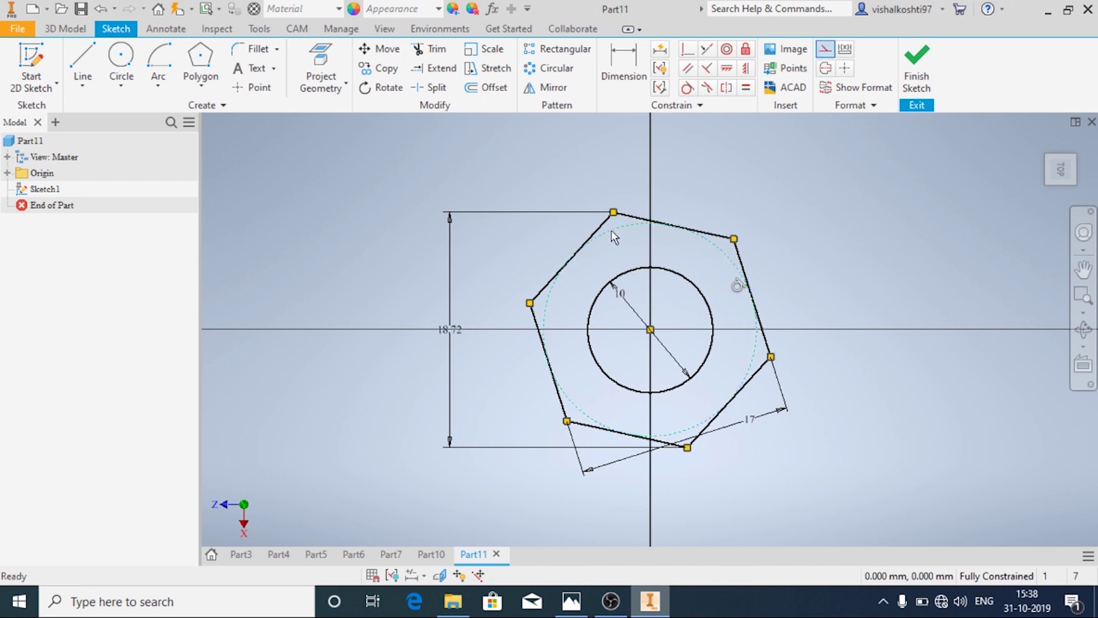
{"action": "left_click", "coordinate": [637, 245]}
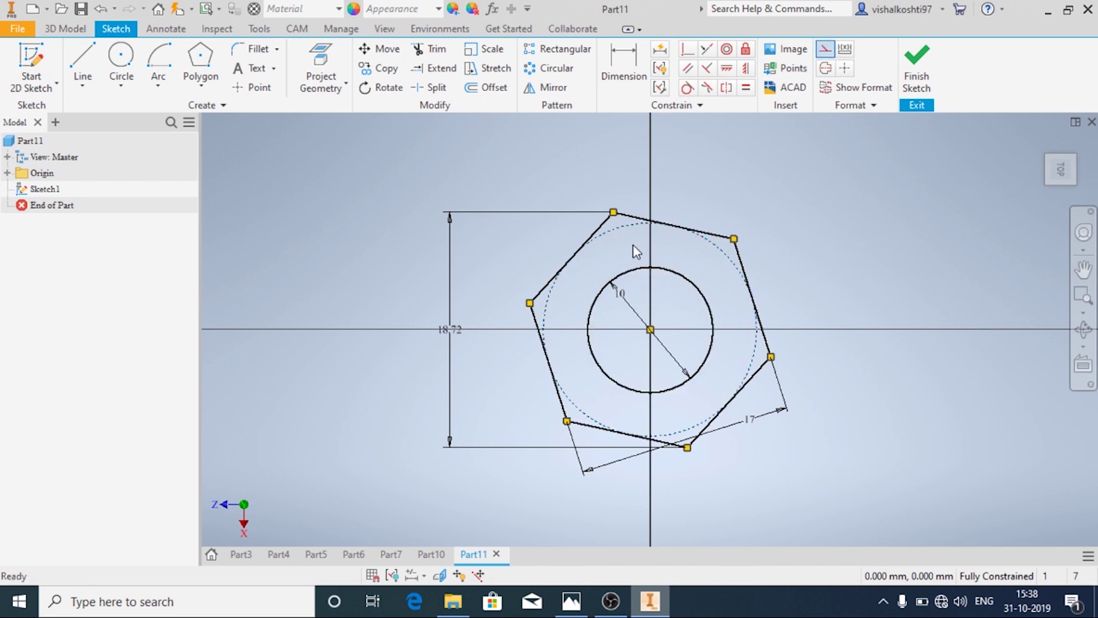
{"action": "left_click", "coordinate": [927, 74]}
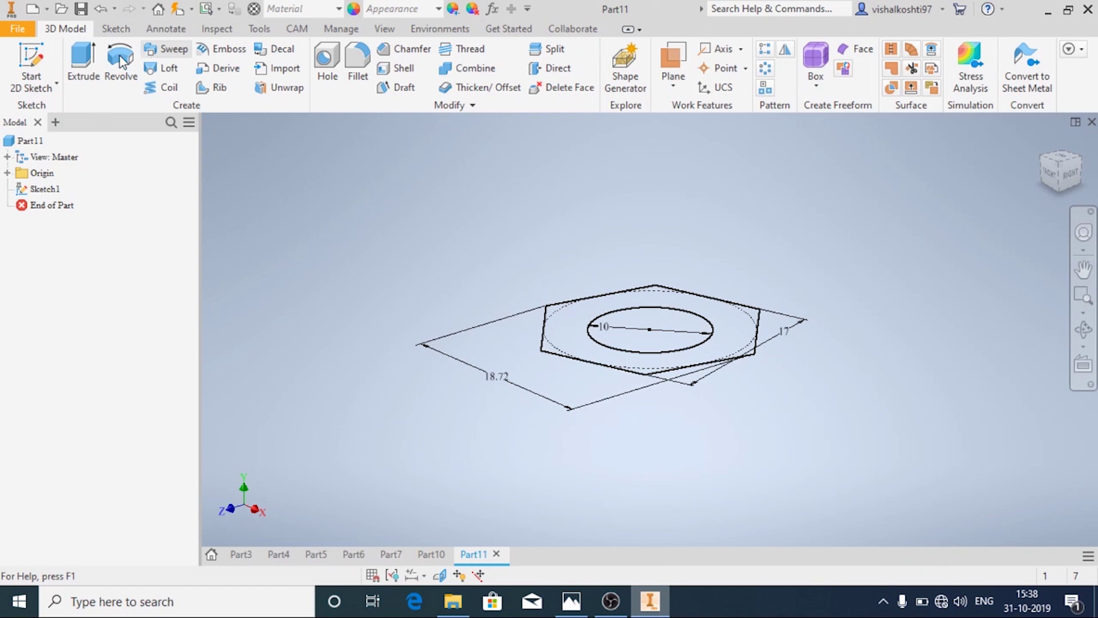
Extrude the hexagonal profile around the hole by 8 mm, the thickness of nut item 7 in the drawing photo.
{"action": "left_click", "coordinate": [80, 68]}
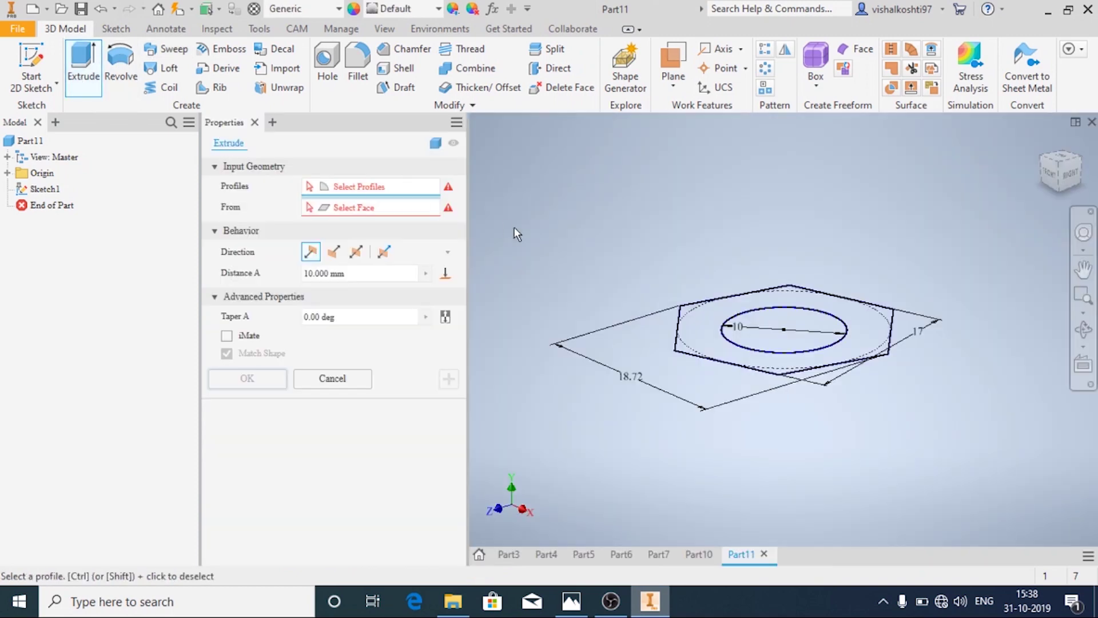
{"action": "left_click", "coordinate": [693, 332]}
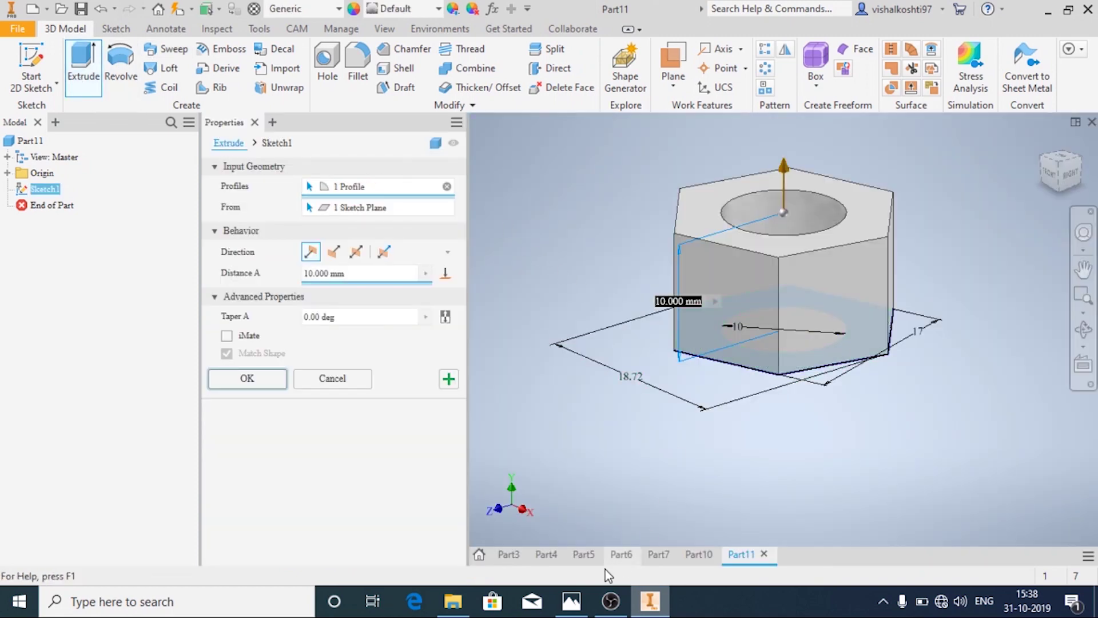
{"action": "left_click", "coordinate": [571, 602]}
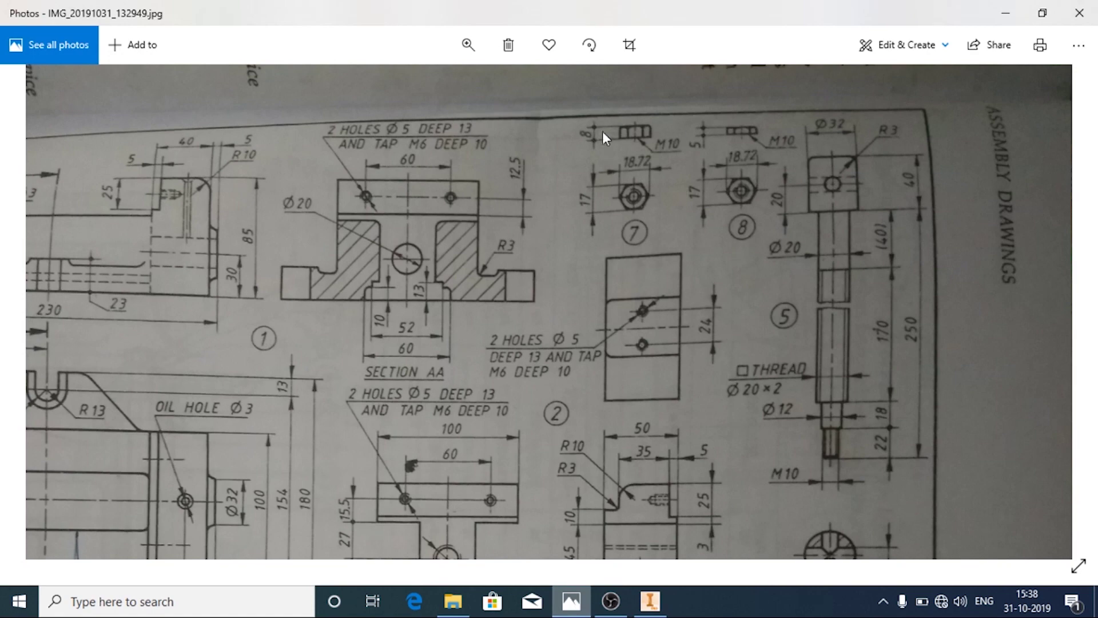
{"action": "left_click", "coordinate": [650, 601]}
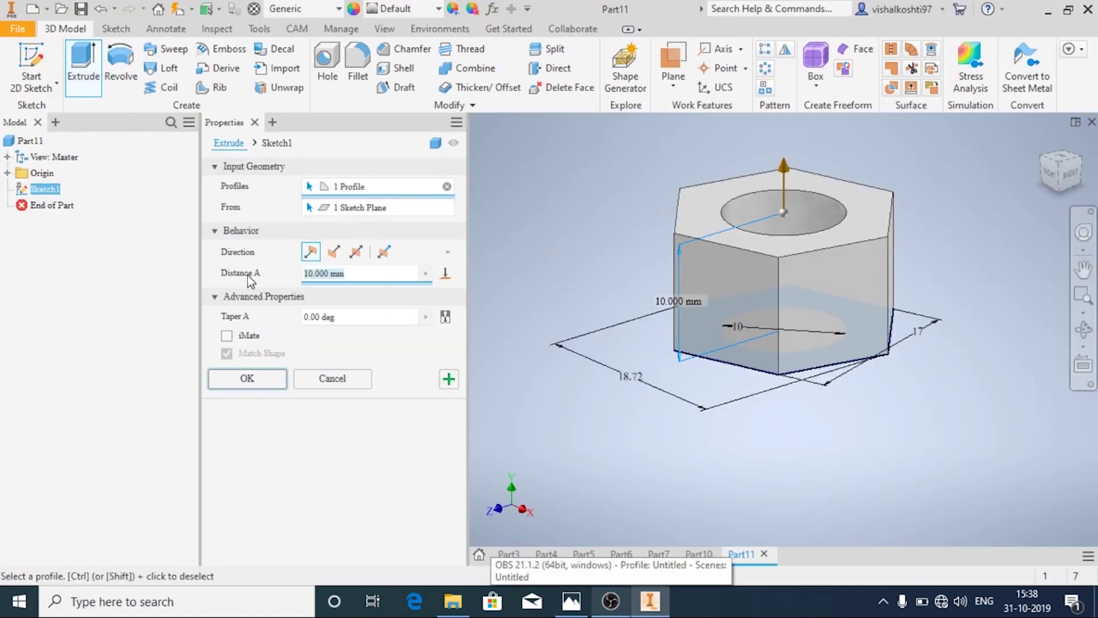
{"action": "type", "text": "8"}
{"action": "left_click", "coordinate": [248, 378]}
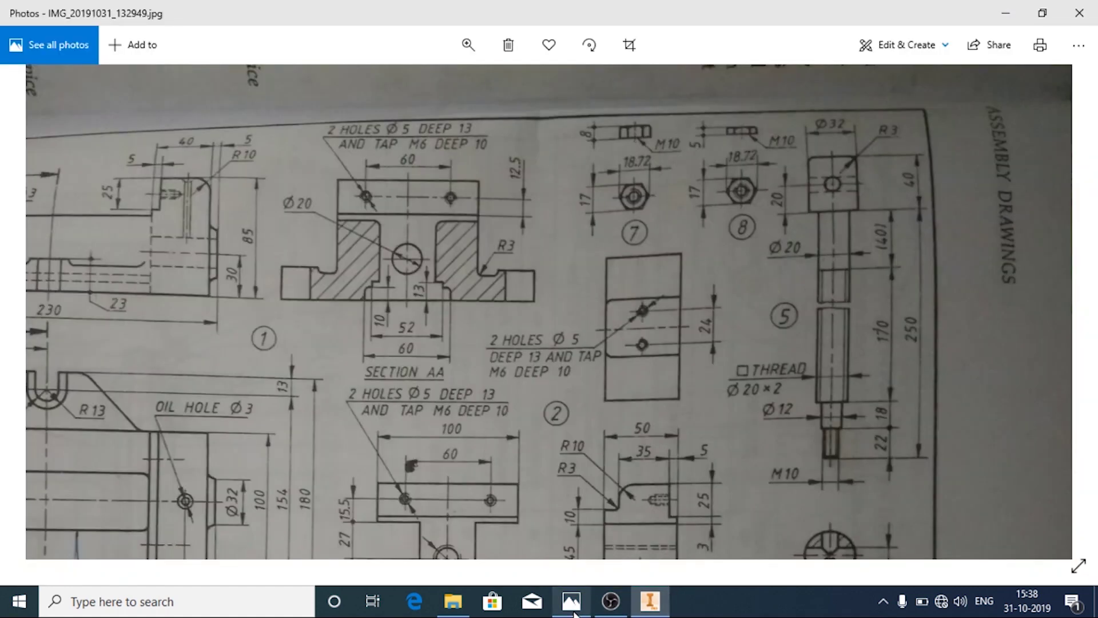
Check nut item 7 in the drawing photo again and start a new sketch on the YZ Plane.
{"action": "left_click", "coordinate": [571, 600]}
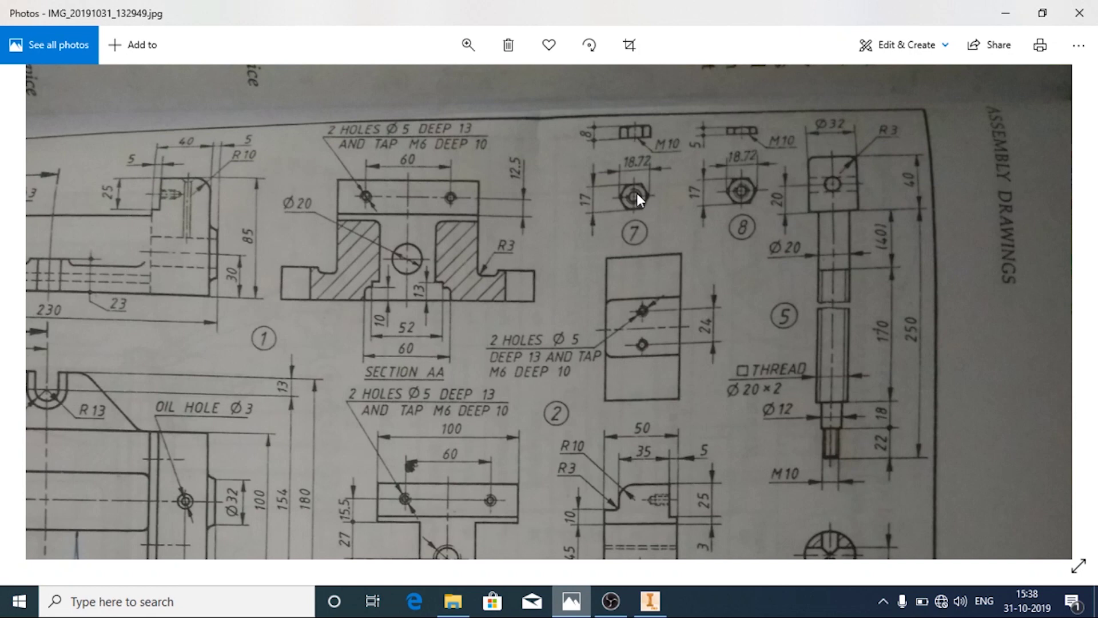
{"action": "left_click", "coordinate": [650, 601]}
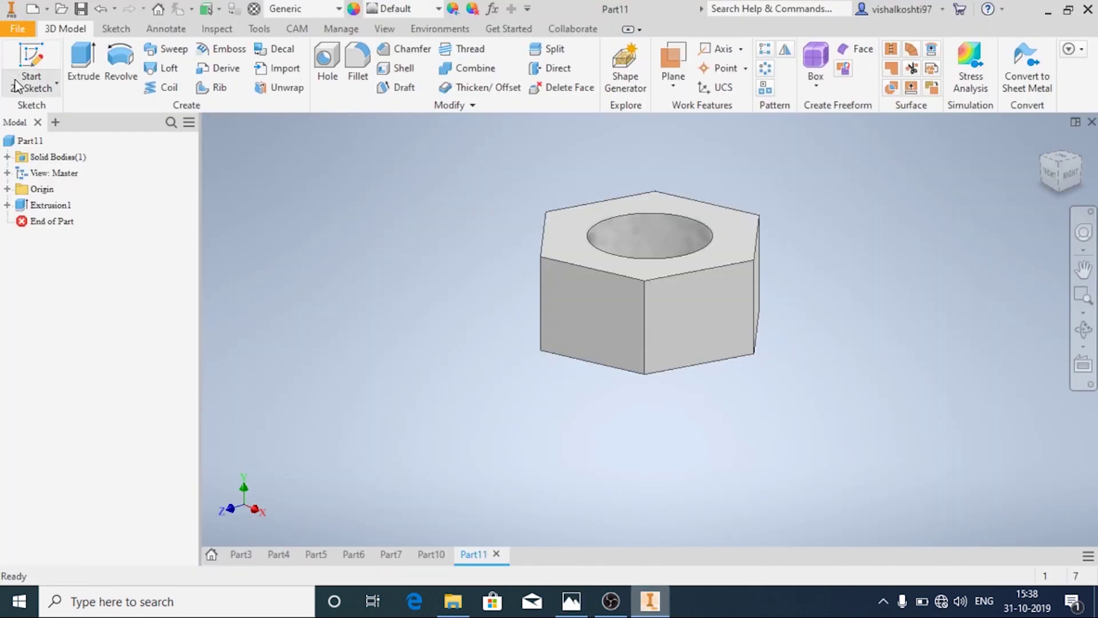
{"action": "left_click", "coordinate": [21, 86]}
{"action": "left_click", "coordinate": [55, 117]}
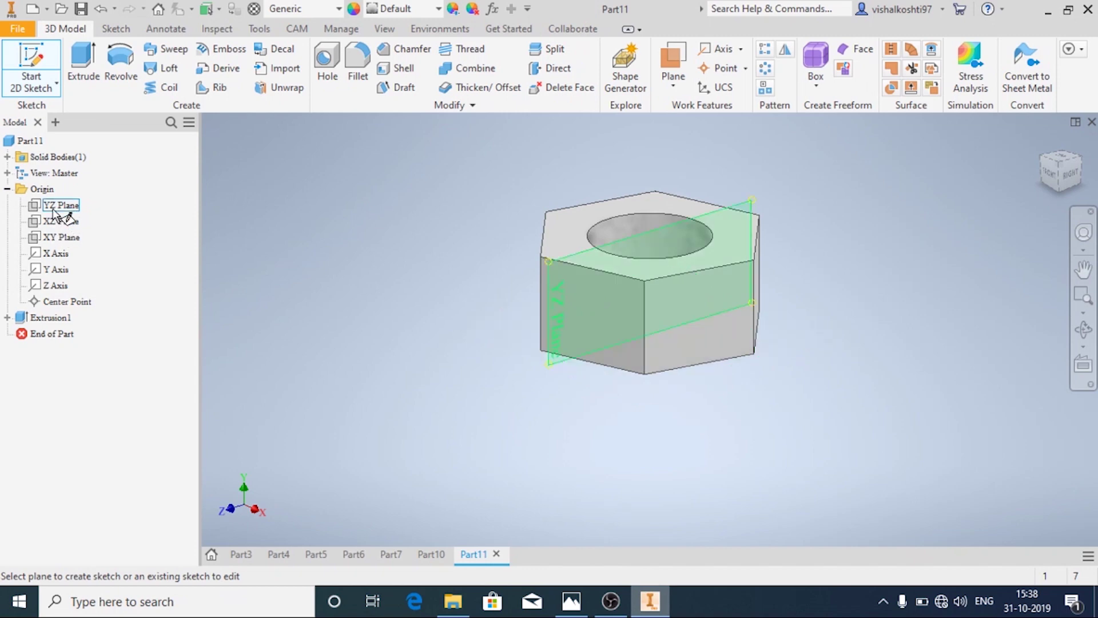
{"action": "left_click", "coordinate": [51, 205]}
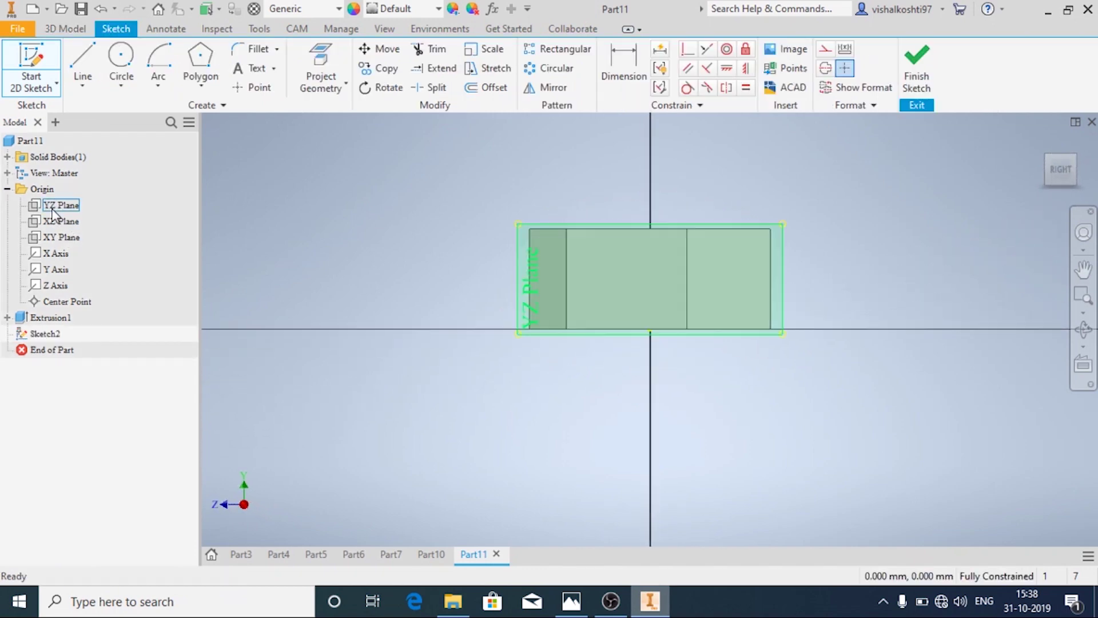
{"action": "key", "text": "Escape"}
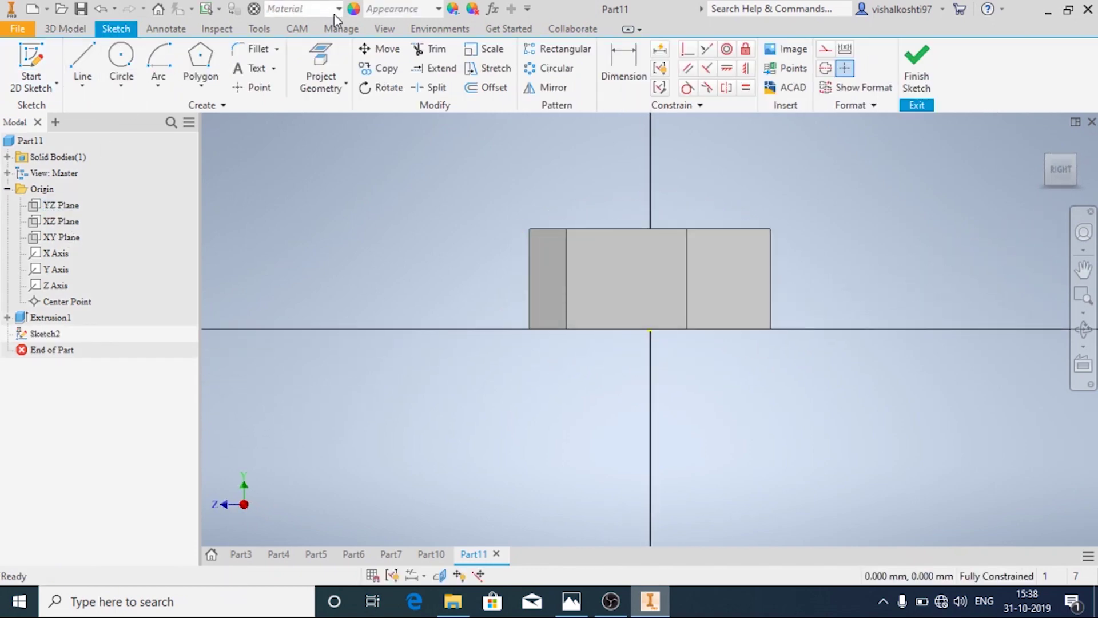
Change the visual style to Wireframe with Hidden Edges.
{"action": "left_click", "coordinate": [385, 29]}
{"action": "left_click", "coordinate": [292, 83]}
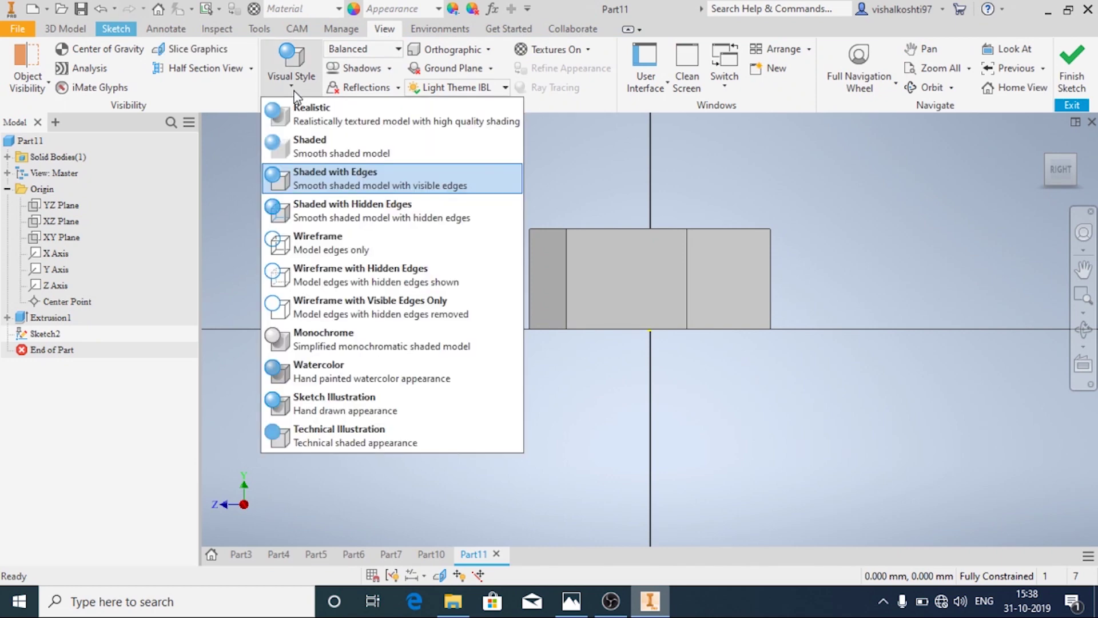
{"action": "left_click", "coordinate": [332, 275]}
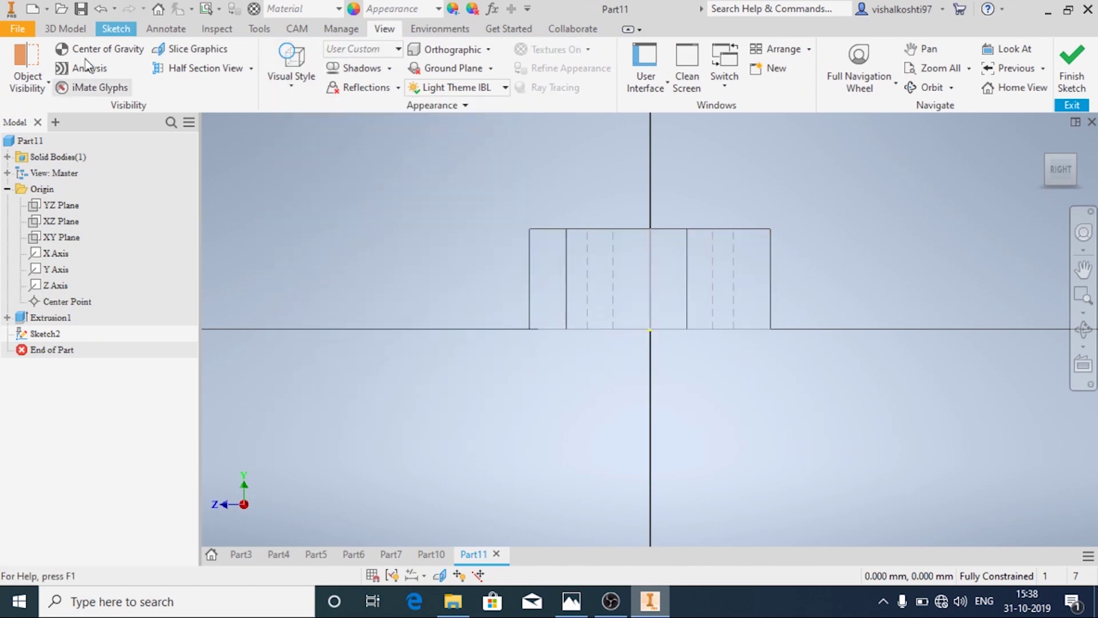
{"action": "left_click", "coordinate": [290, 56]}
{"action": "left_click", "coordinate": [291, 57]}
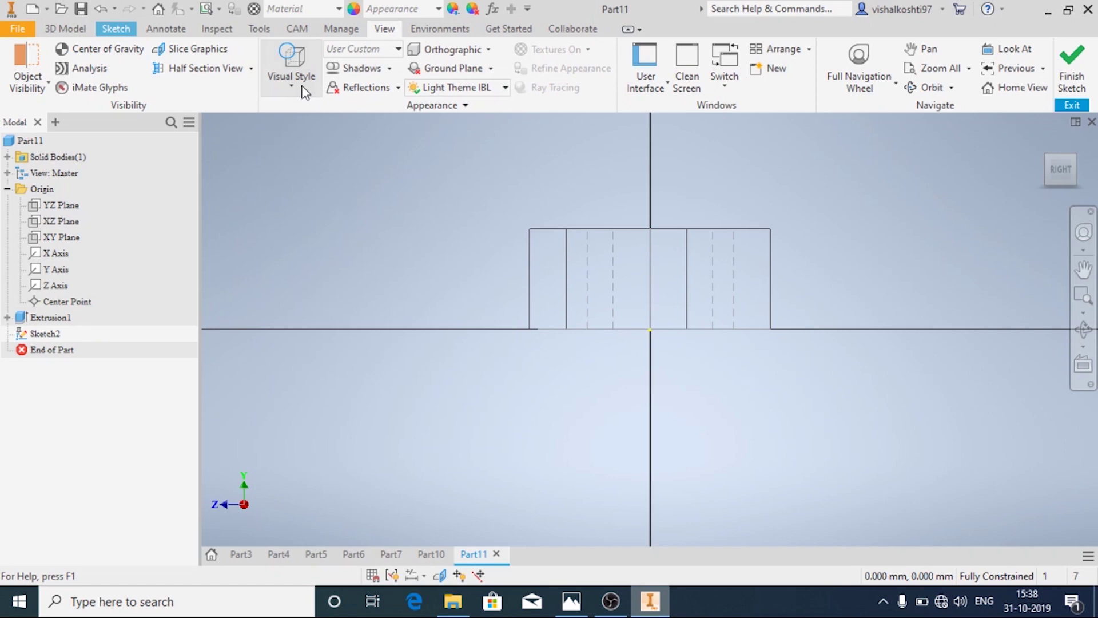
Sketch a closed right triangle across the nut's upper outer corner, with legs about 3.6 mm and the sloped line at 135° from vertical.
{"action": "left_click", "coordinate": [116, 28]}
{"action": "left_click", "coordinate": [83, 86]}
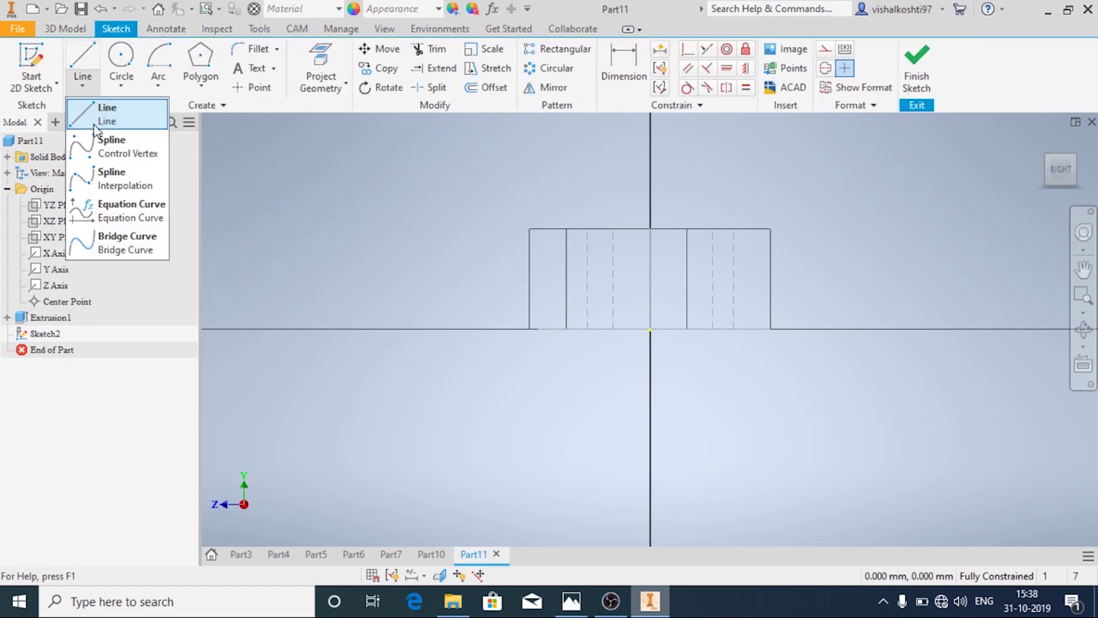
{"action": "left_click", "coordinate": [96, 118]}
{"action": "scroll", "coordinate": [784, 240], "scroll_direction": "up", "scroll_amount": 5}
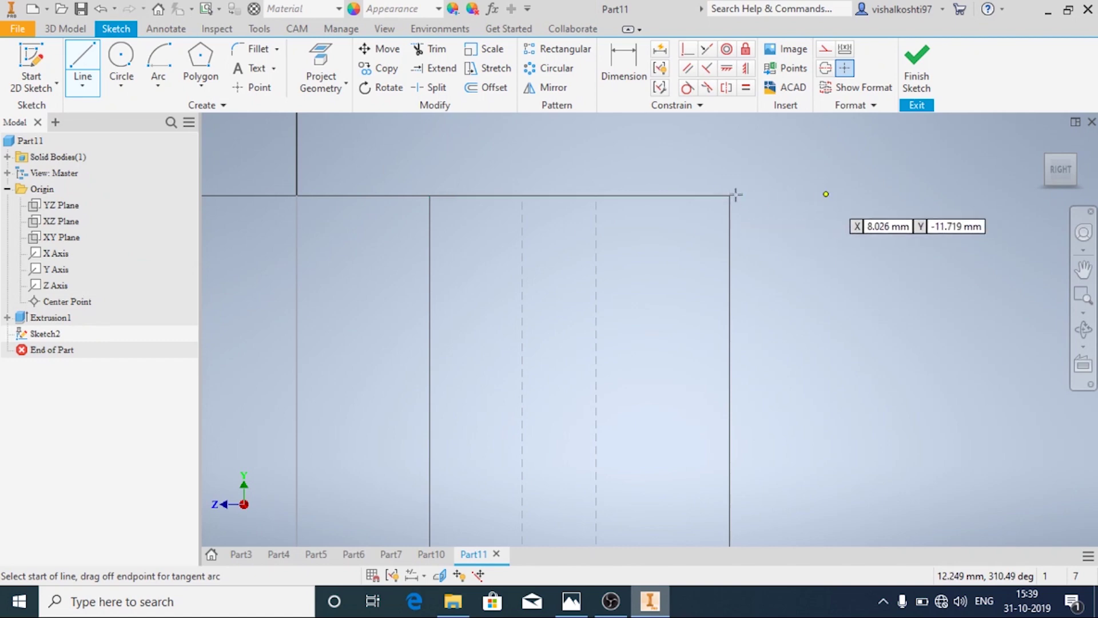
{"action": "left_click", "coordinate": [630, 195]}
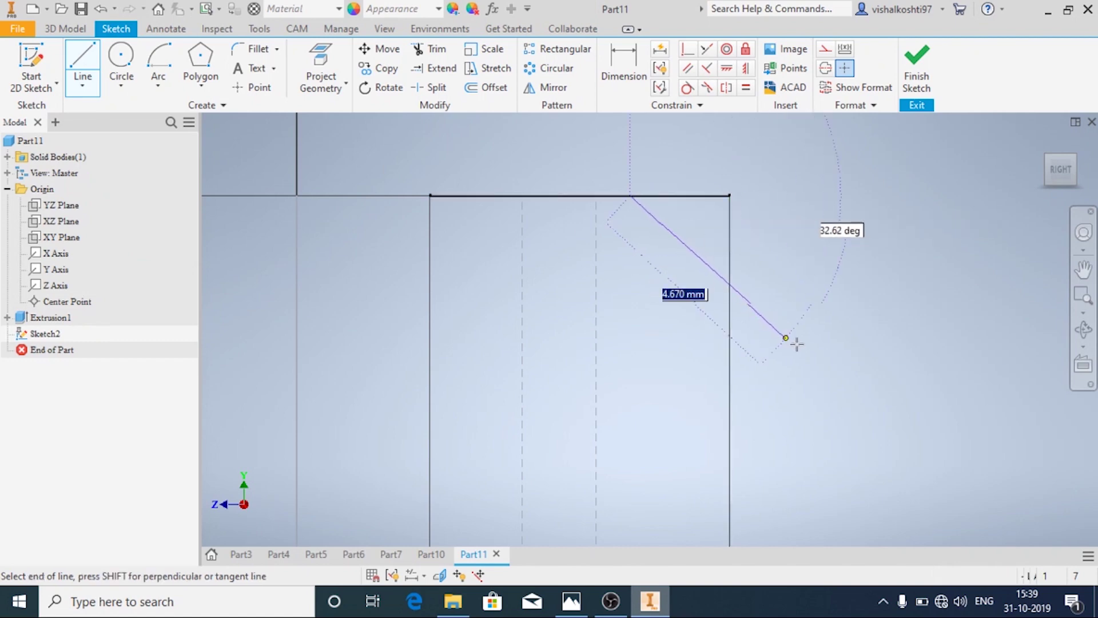
{"action": "key", "text": "Tab"}
{"action": "type", "text": "13"}
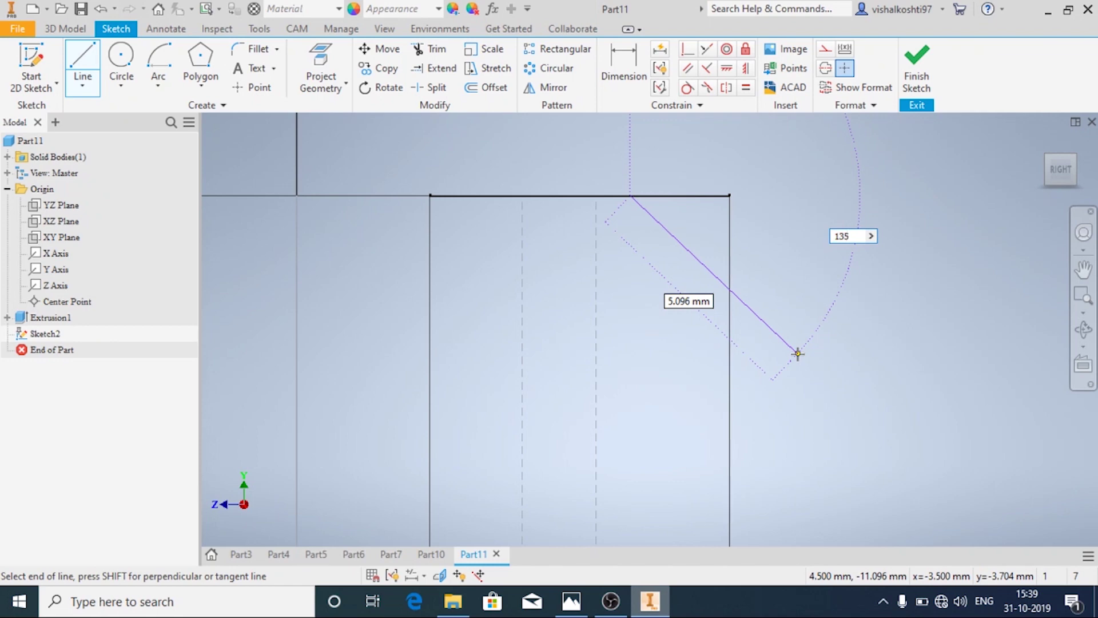
{"action": "type", "text": "5"}
{"action": "key", "text": "Tab"}
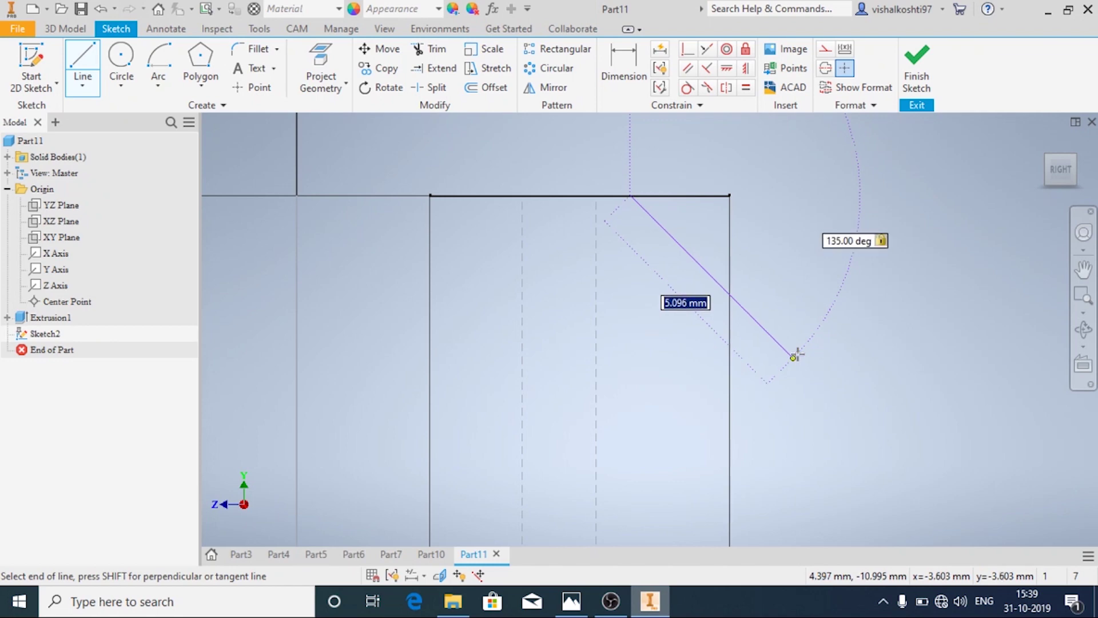
{"action": "left_click", "coordinate": [794, 358]}
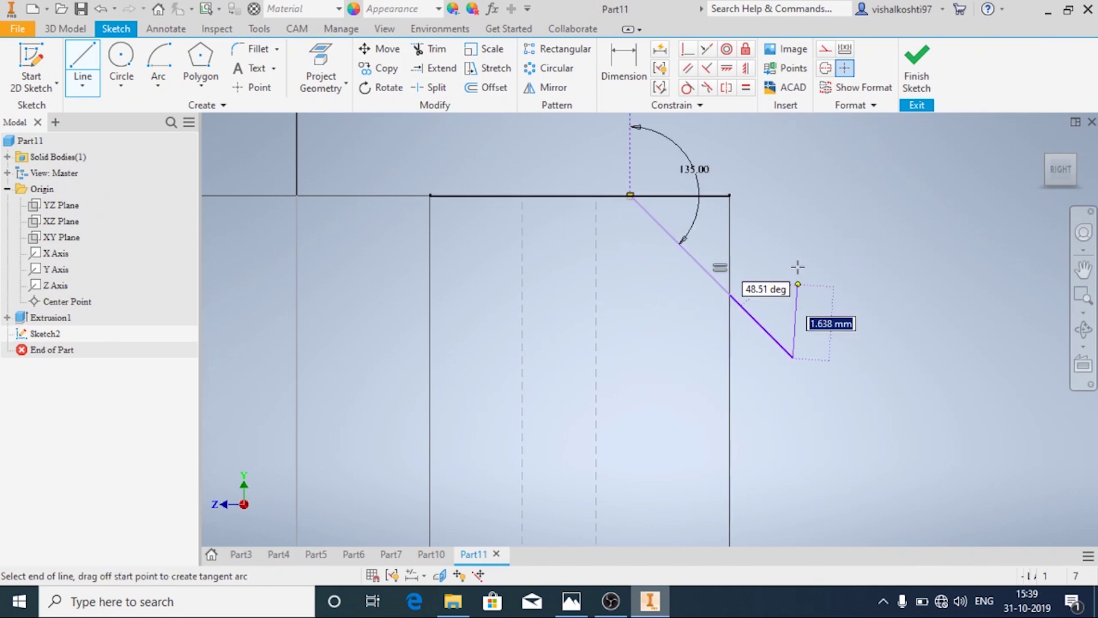
{"action": "left_click", "coordinate": [794, 196]}
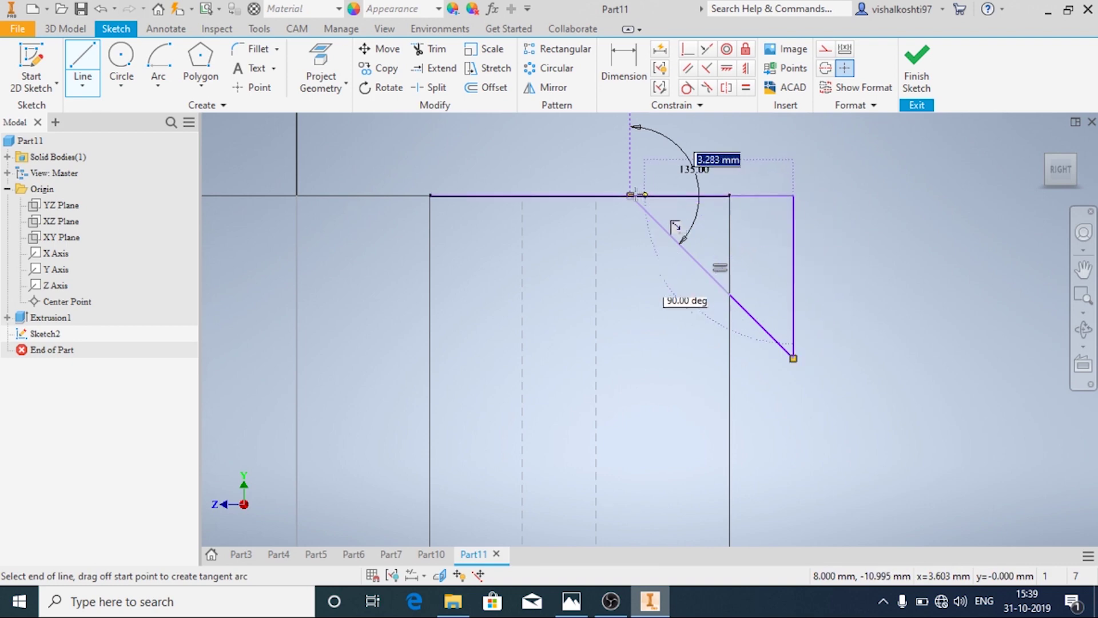
{"action": "left_click", "coordinate": [629, 195]}
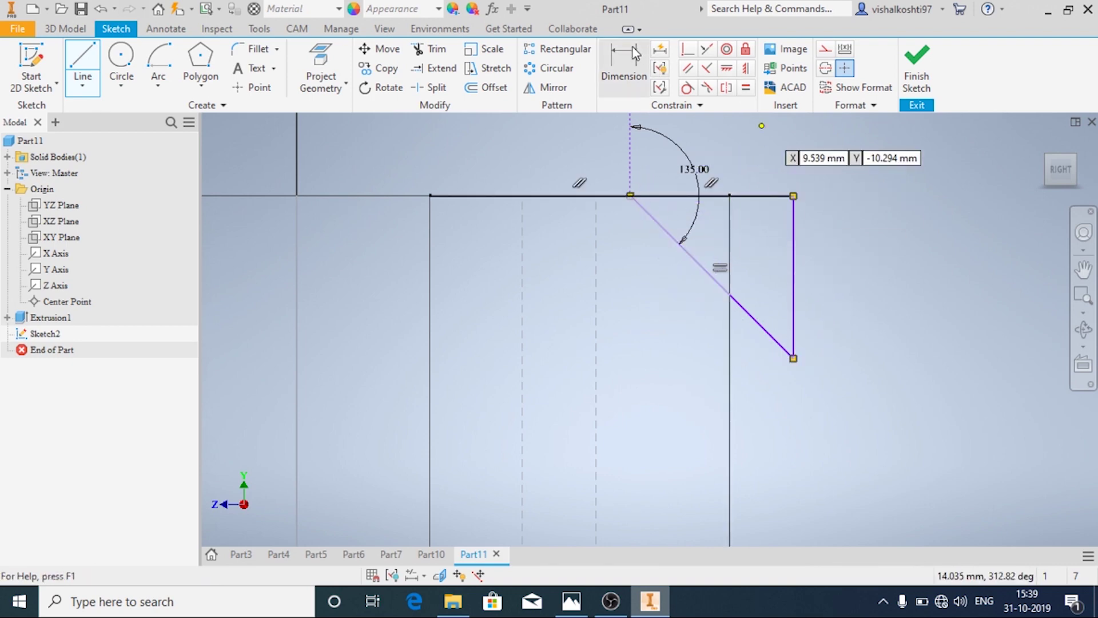
{"action": "left_click", "coordinate": [624, 60]}
{"action": "left_click", "coordinate": [731, 224]}
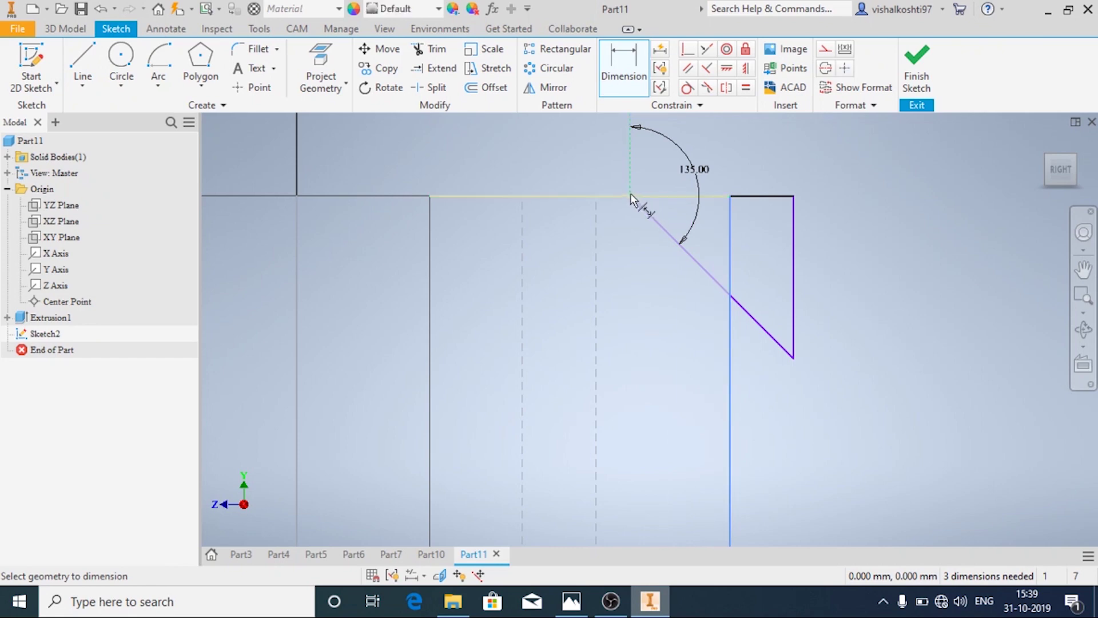
{"action": "key", "text": "Escape"}
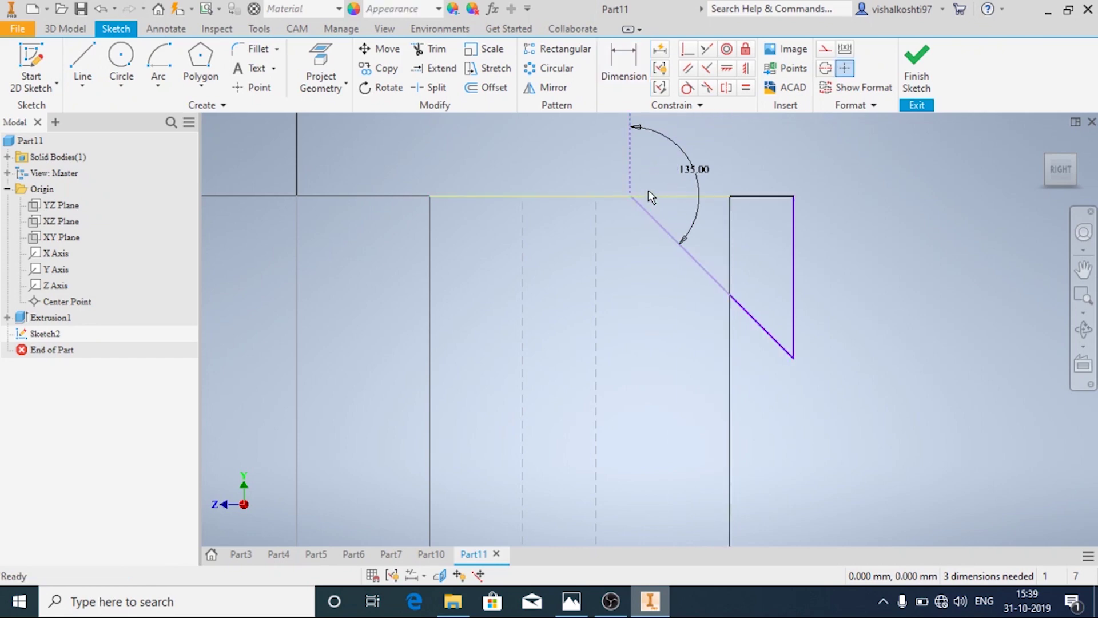
{"action": "scroll", "coordinate": [634, 200], "scroll_direction": "down", "scroll_amount": 3}
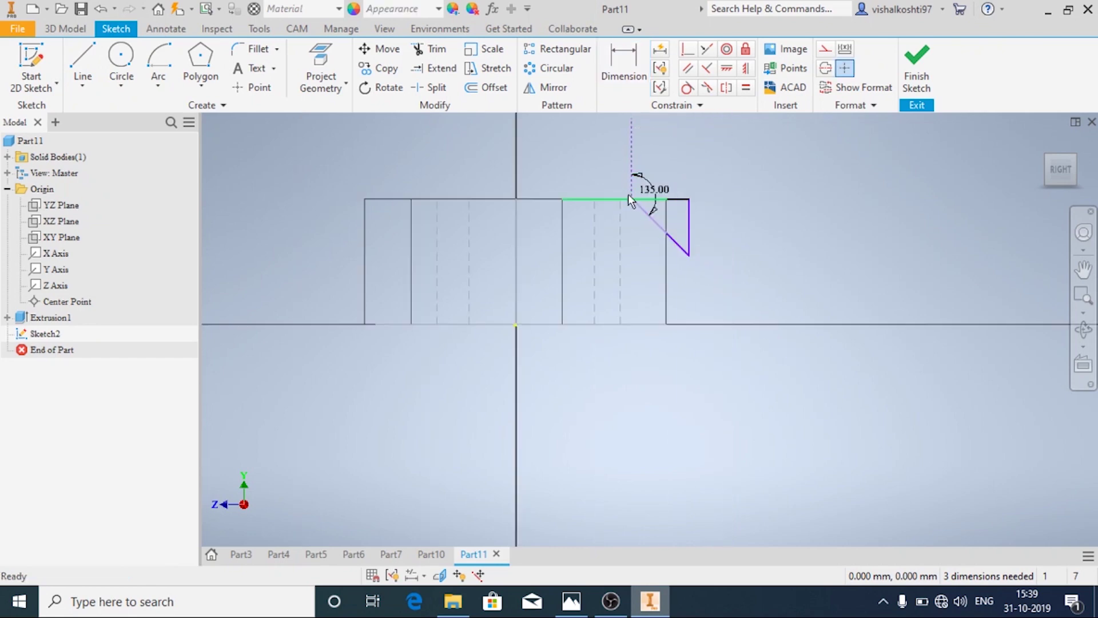
{"action": "scroll", "coordinate": [649, 170], "scroll_direction": "up", "scroll_amount": 2}
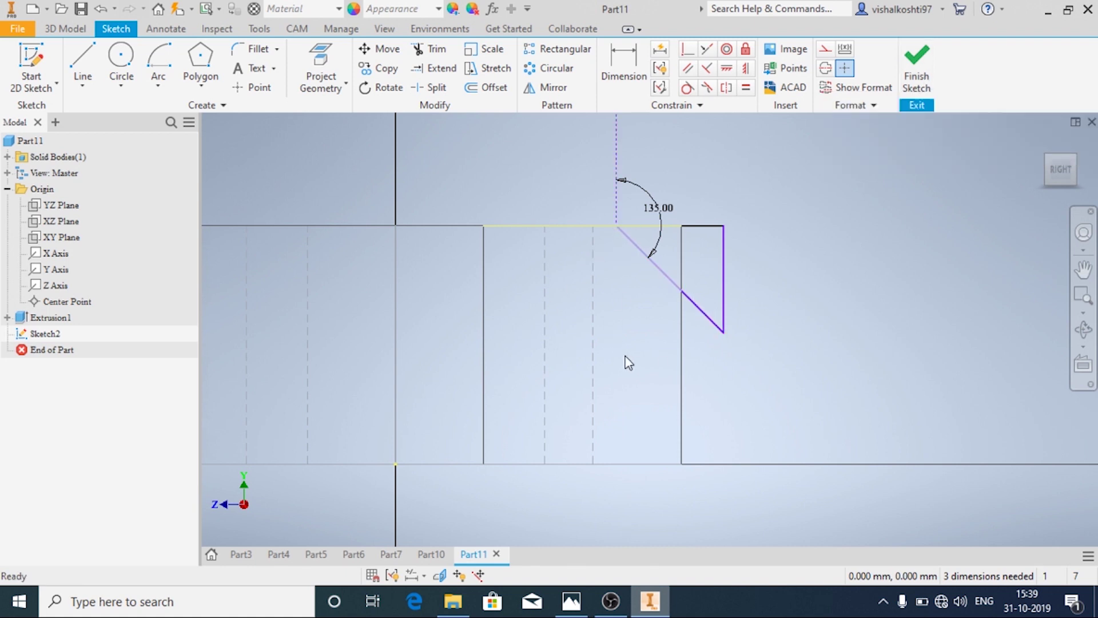
Finish the sketch and revolve the triangle 360° about the Y Axis as a cut to chamfer the nut's upper corners.
{"action": "left_click", "coordinate": [924, 71]}
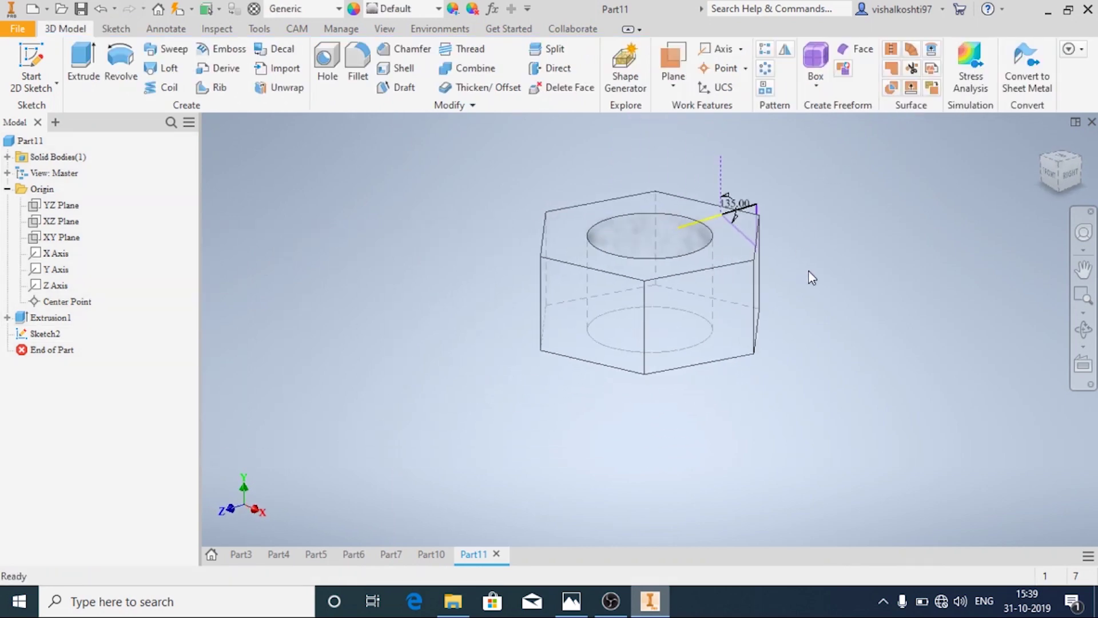
{"action": "middle_click_drag", "start_coordinate": [809, 275], "coordinate": [747, 265], "text": "shift"}
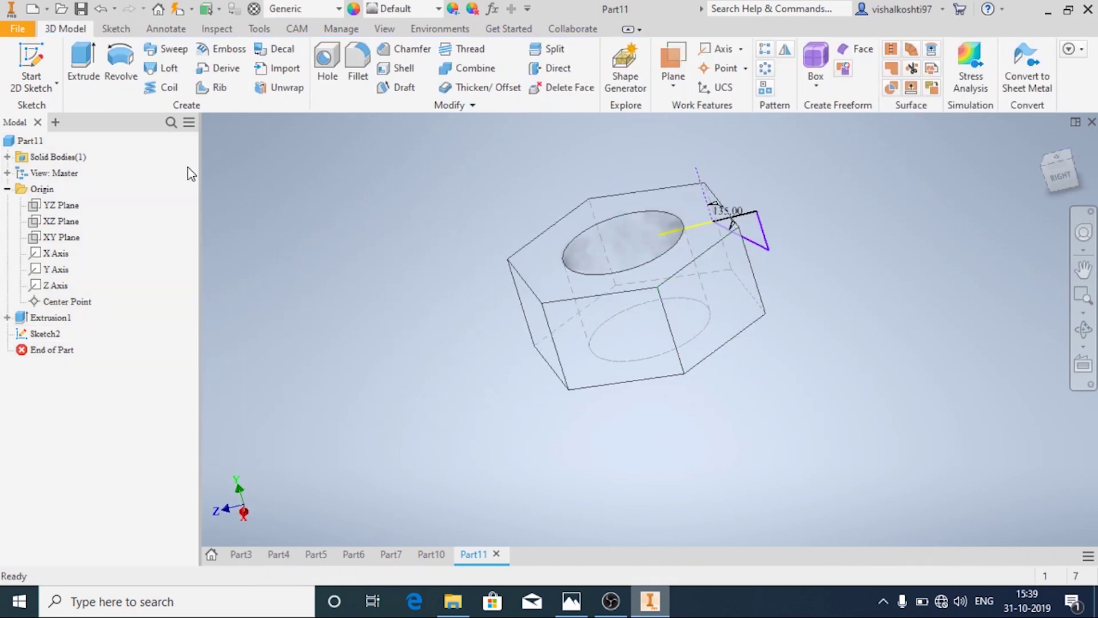
{"action": "left_click", "coordinate": [120, 64]}
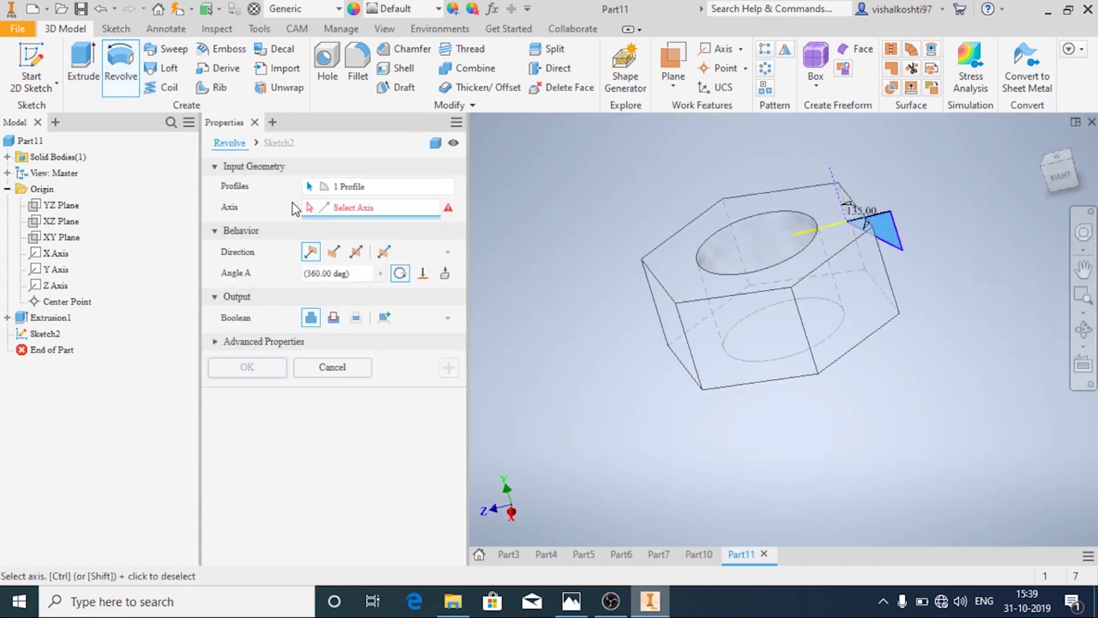
{"action": "left_click", "coordinate": [55, 270]}
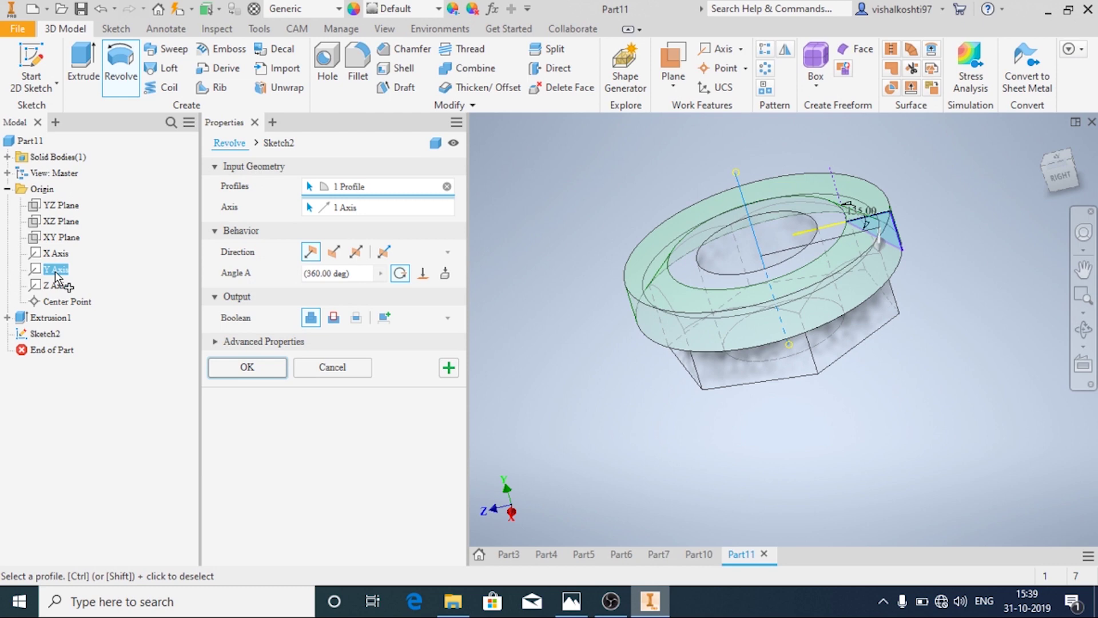
{"action": "left_click", "coordinate": [333, 318]}
{"action": "middle_click_drag", "start_coordinate": [601, 399], "coordinate": [672, 376], "text": "shift"}
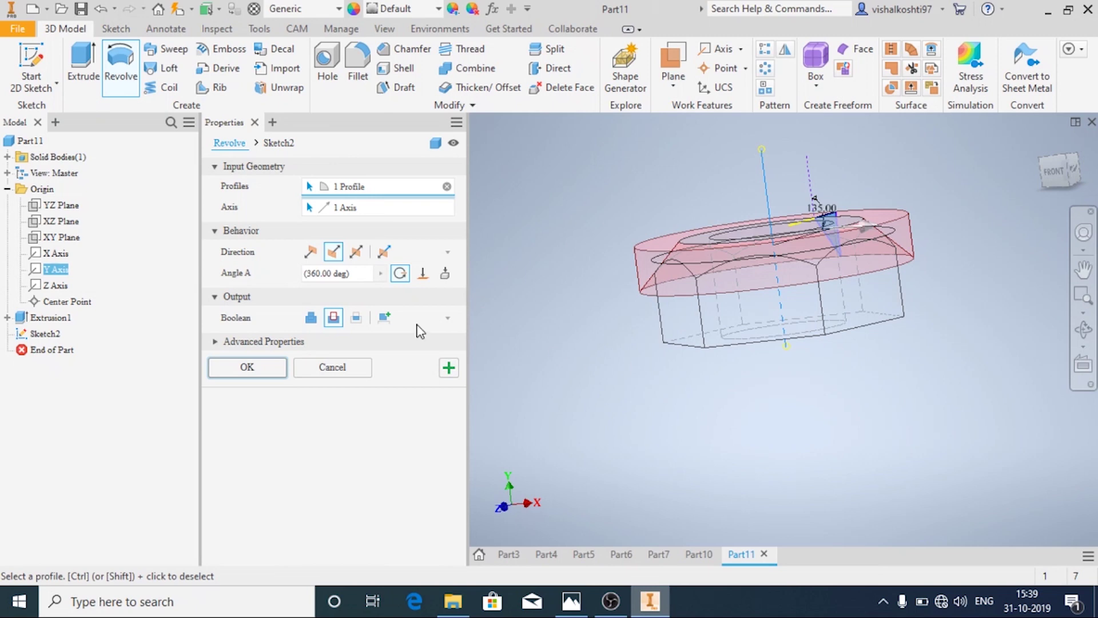
{"action": "left_click", "coordinate": [246, 370]}
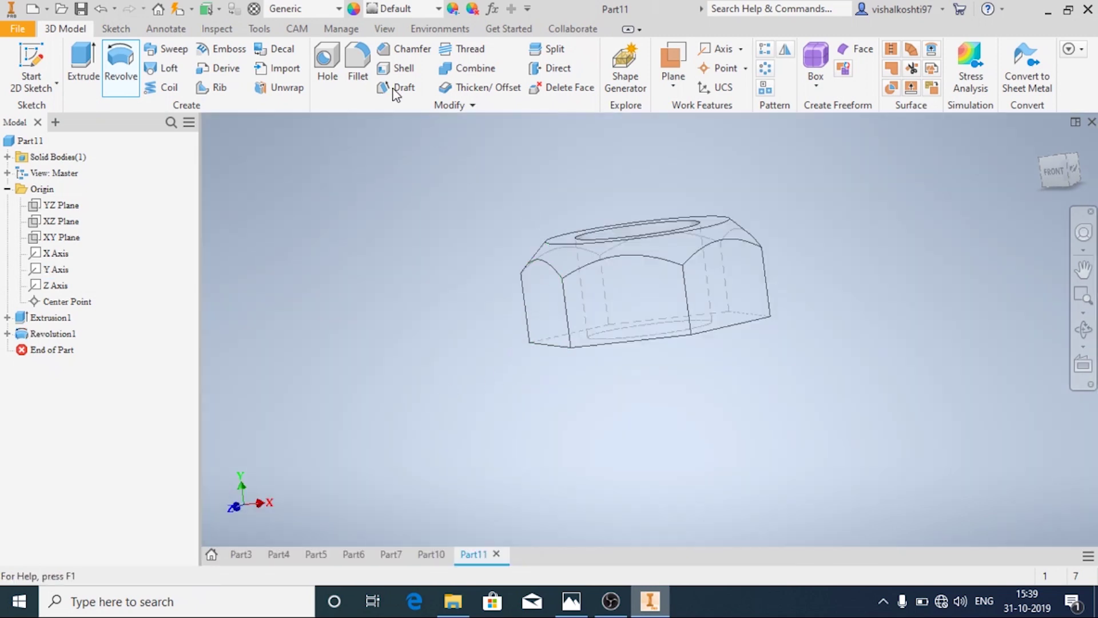
Change the visual style to Shaded with Edges and inspect the chamfered nut.
{"action": "left_click", "coordinate": [385, 29]}
{"action": "left_click", "coordinate": [292, 77]}
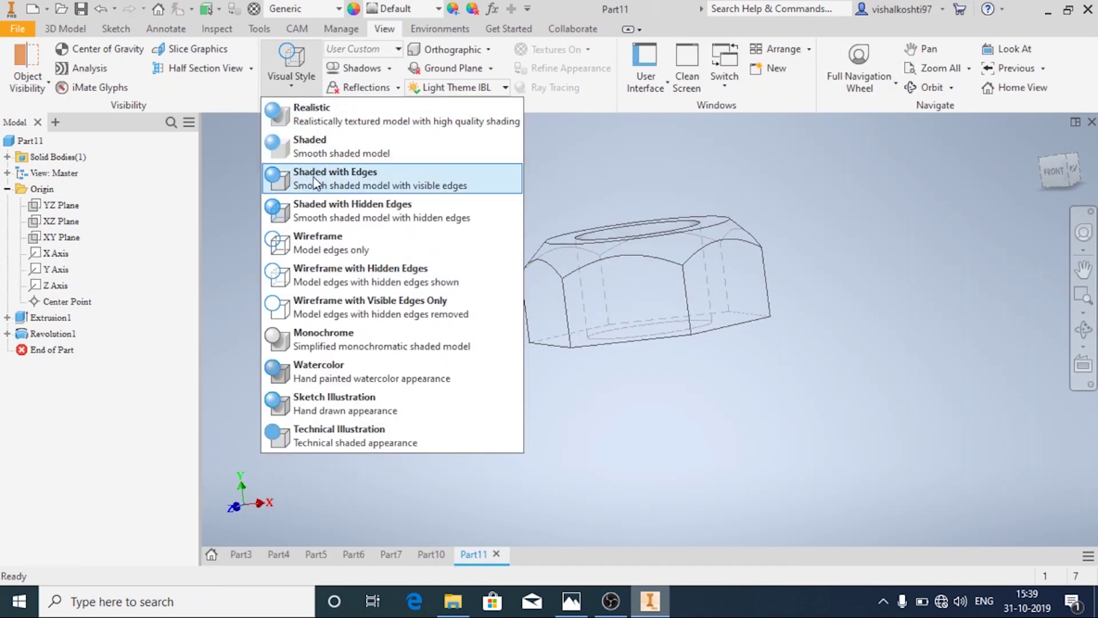
{"action": "left_click", "coordinate": [350, 188]}
{"action": "mouse_move", "coordinate": [351, 263]}
{"action": "middle_mouse_down", "text": "shift"}
{"action": "mouse_move", "coordinate": [412, 314]}
{"action": "mouse_move", "coordinate": [487, 290]}
{"action": "mouse_move", "coordinate": [465, 260]}
{"action": "mouse_move", "coordinate": [375, 223]}
{"action": "mouse_move", "coordinate": [422, 204]}
{"action": "mouse_move", "coordinate": [325, 152]}
{"action": "mouse_move", "coordinate": [755, 417]}
{"action": "mouse_move", "coordinate": [655, 359]}
{"action": "mouse_move", "coordinate": [464, 336]}
{"action": "mouse_move", "coordinate": [576, 331]}
{"action": "middle_mouse_up", "text": "shift"}
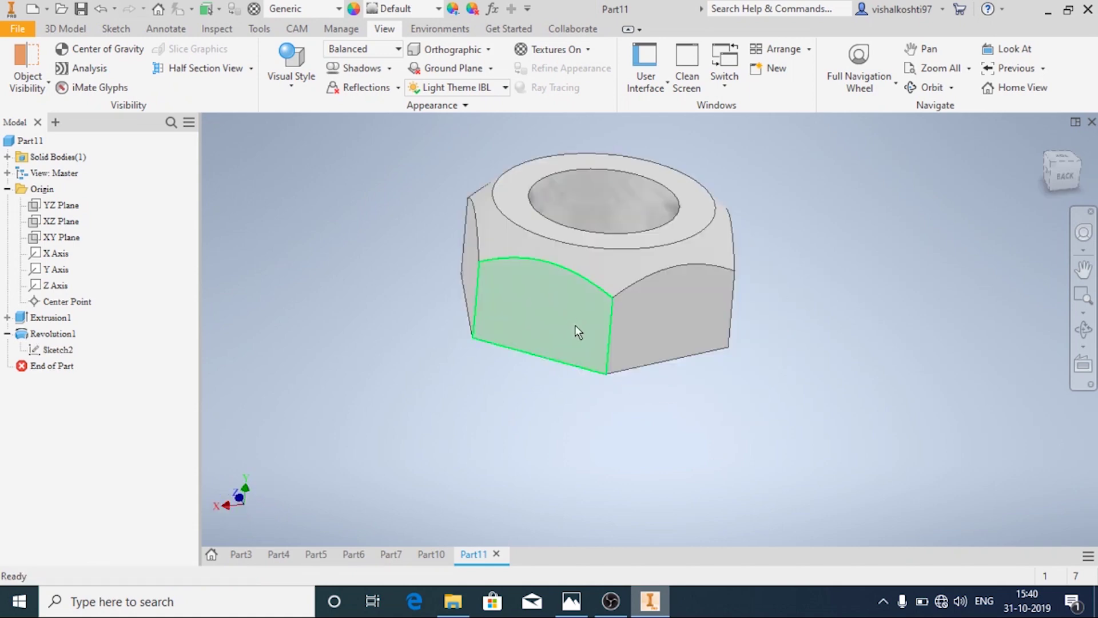
{"action": "middle_click_drag", "start_coordinate": [784, 270], "coordinate": [755, 277], "text": "shift"}
{"action": "scroll", "coordinate": [762, 282], "scroll_direction": "up", "scroll_amount": 4}
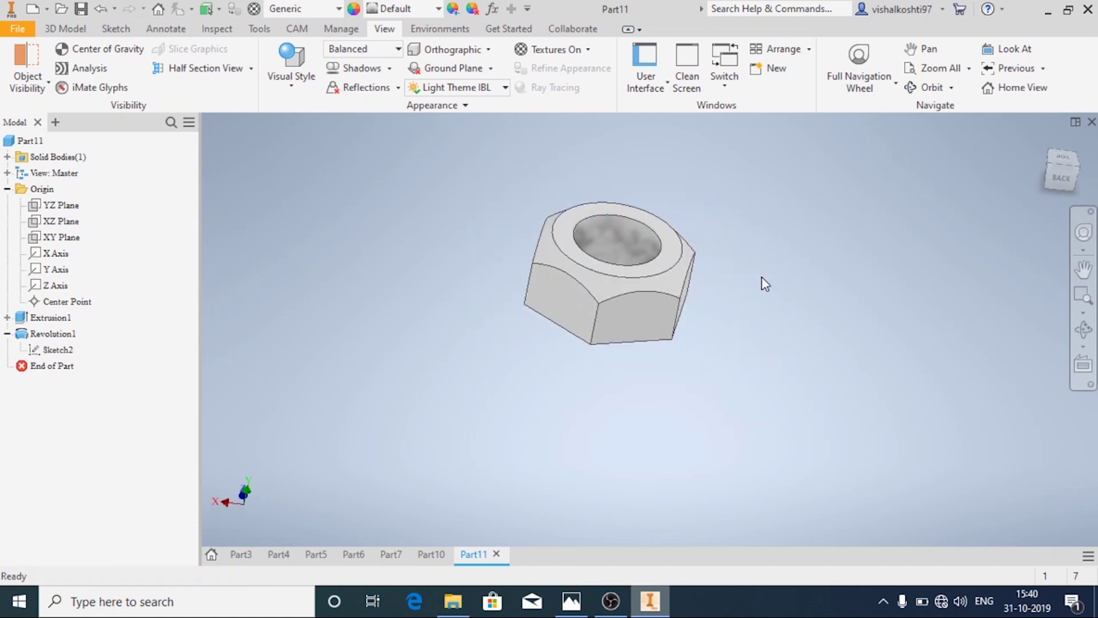
{"action": "scroll", "coordinate": [662, 277], "scroll_direction": "down", "scroll_amount": 5}
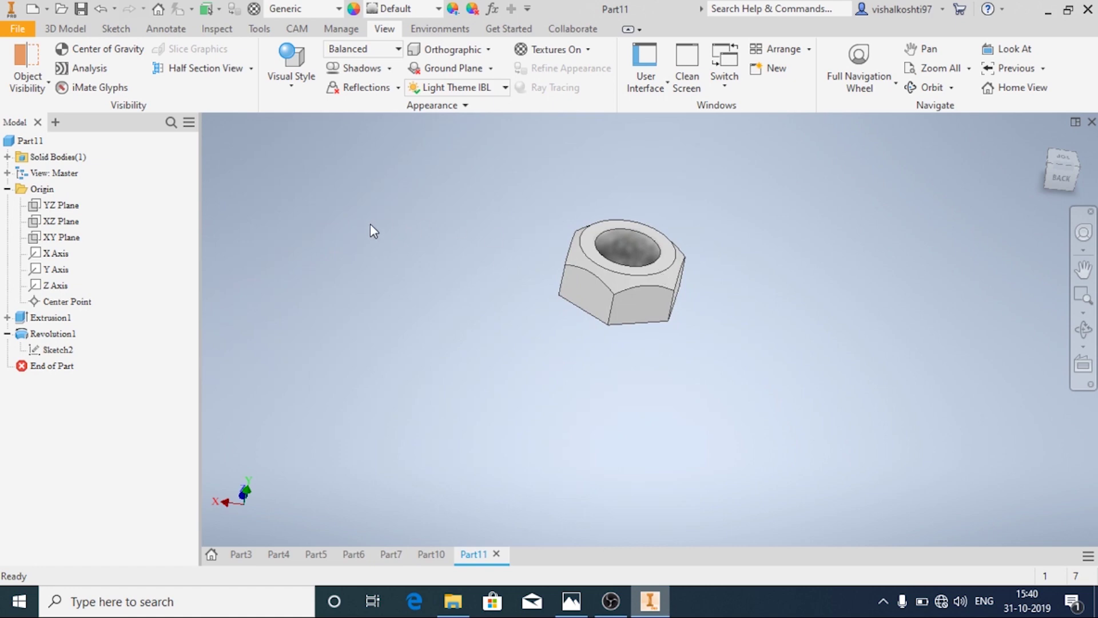
Save the part as Nut in the machine vice folder, replacing the existing file.
{"action": "key", "text": "ctrl+s"}
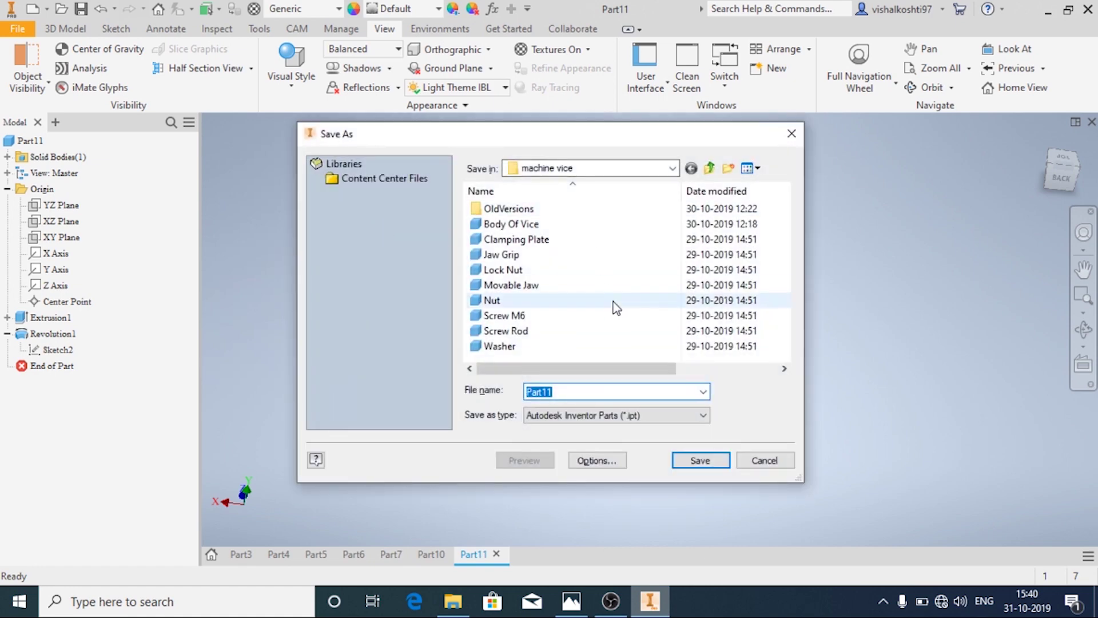
{"action": "type", "text": "nut"}
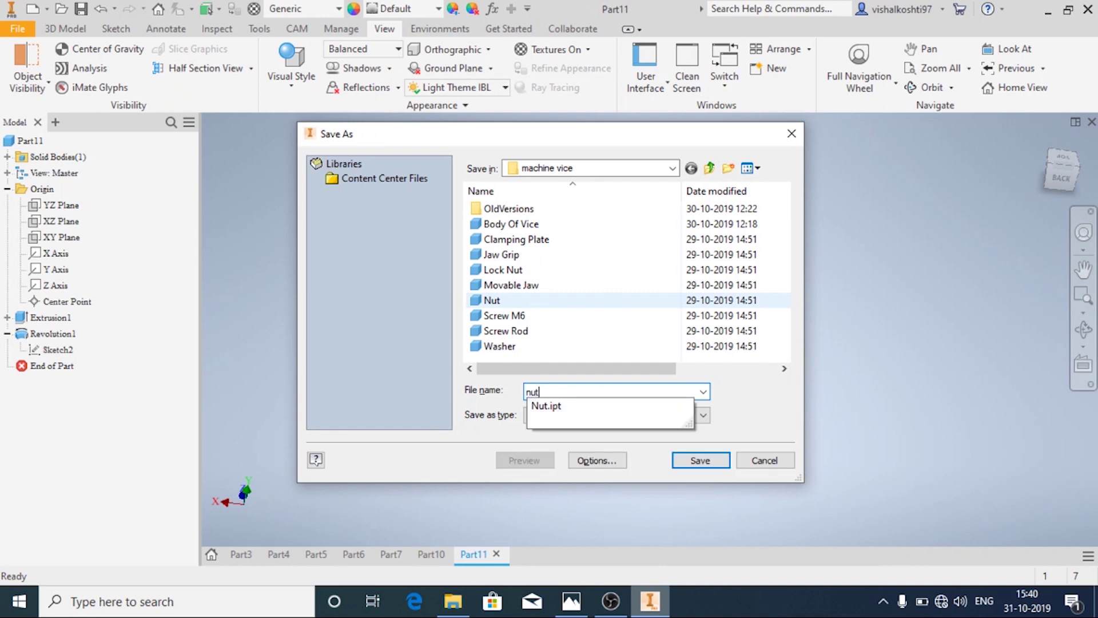
{"action": "key", "text": "BackSpace"}
{"action": "key", "text": "BackSpace"}
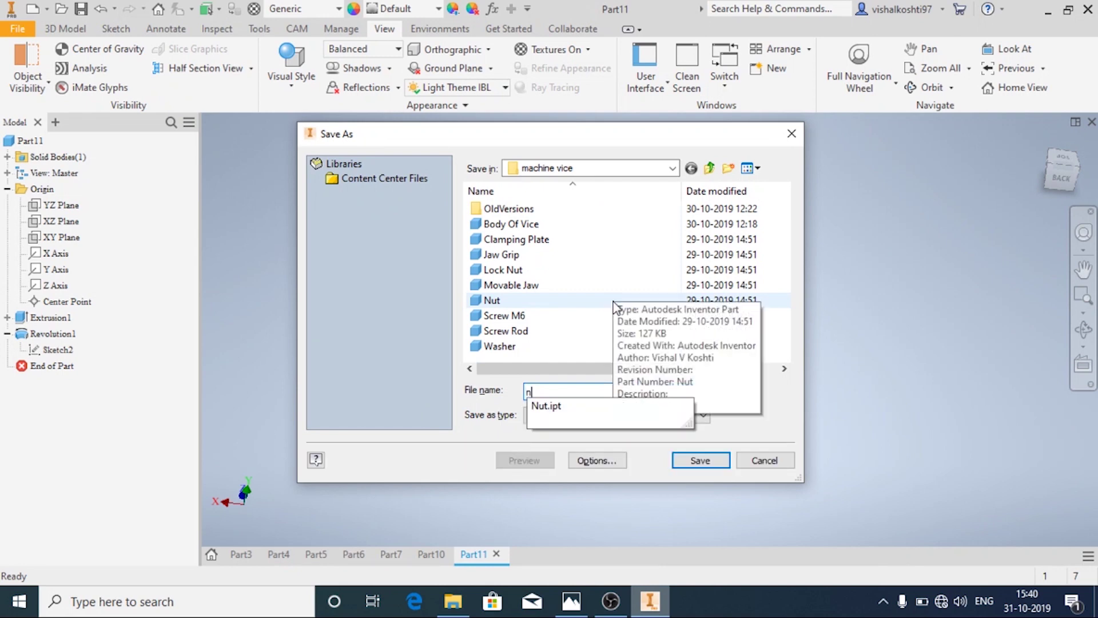
{"action": "key", "text": "BackSpace"}
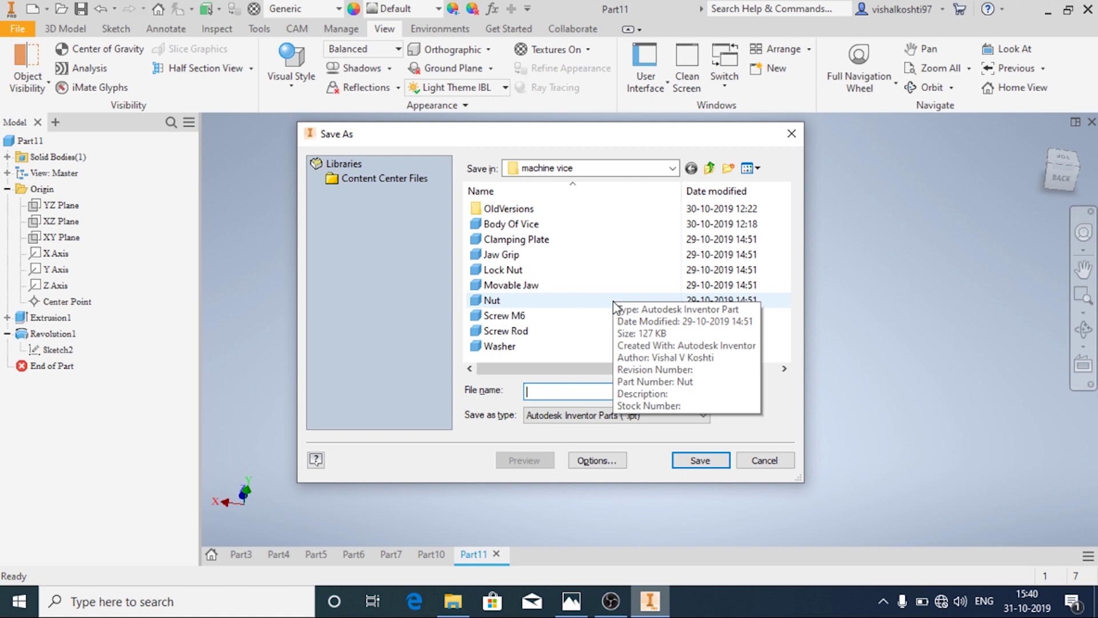
{"action": "key", "text": "BackSpace"}
{"action": "key", "text": "BackSpace"}
{"action": "type", "text": "Nut"}
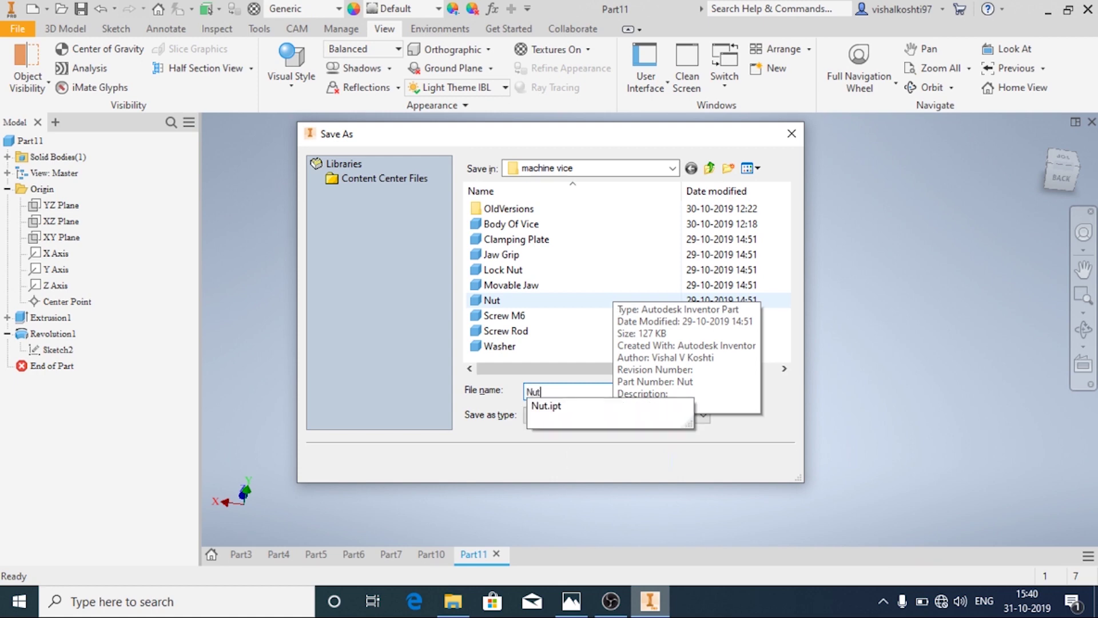
{"action": "key", "text": "Return"}
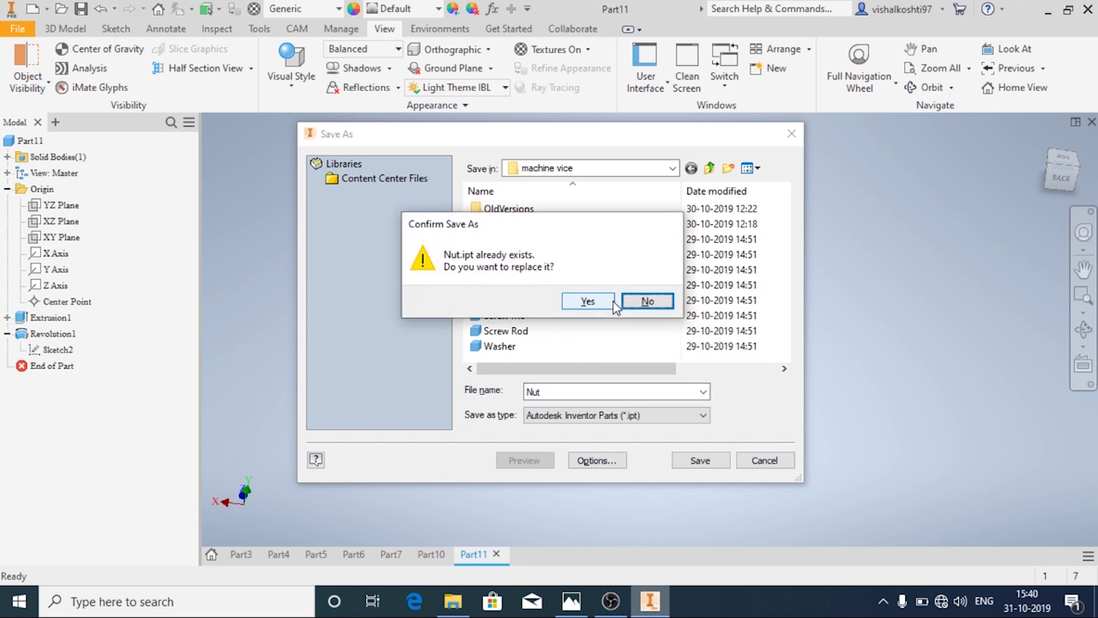
{"action": "left_click", "coordinate": [610, 302]}
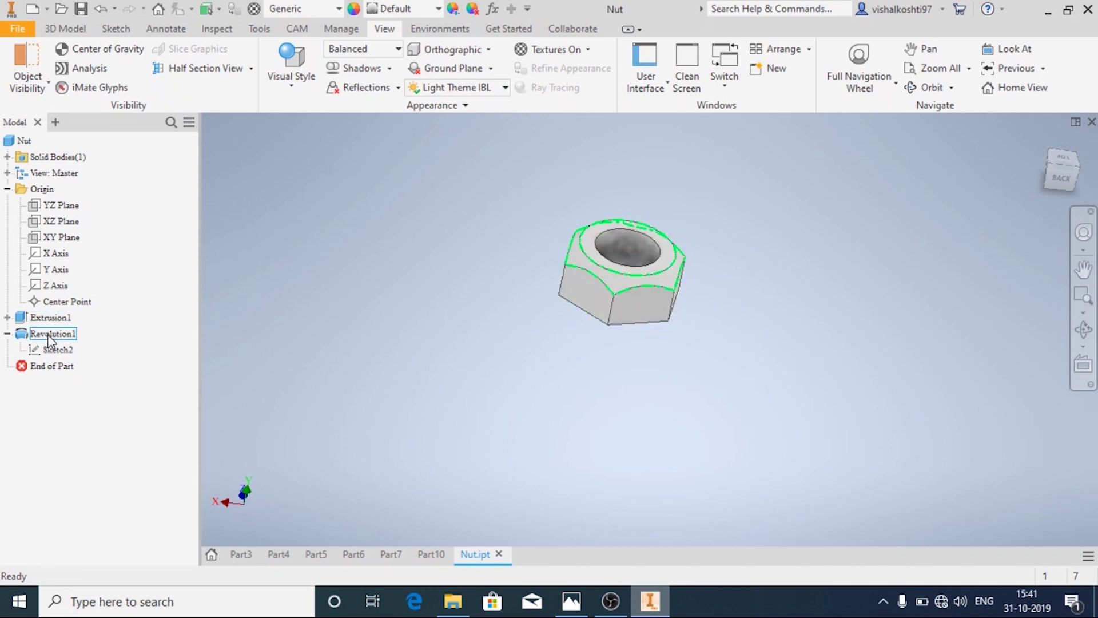
Check the lock nut's thickness in the Photos drawing and set the nut body's extrusion distance to 5 mm in Inventor.
{"action": "left_click", "coordinate": [50, 317]}
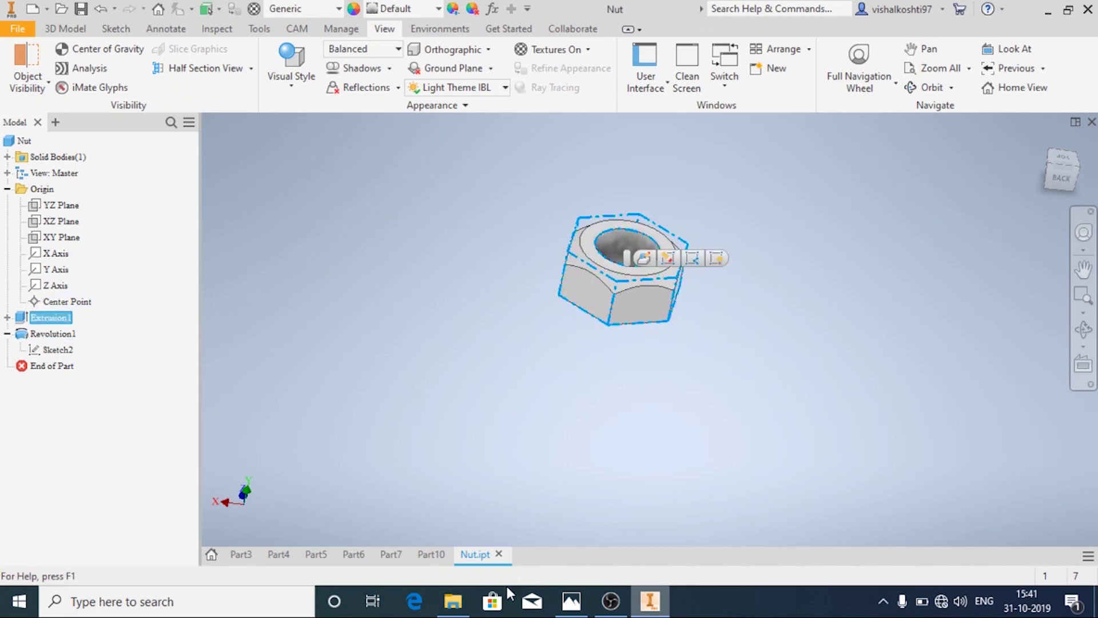
{"action": "left_click", "coordinate": [571, 600]}
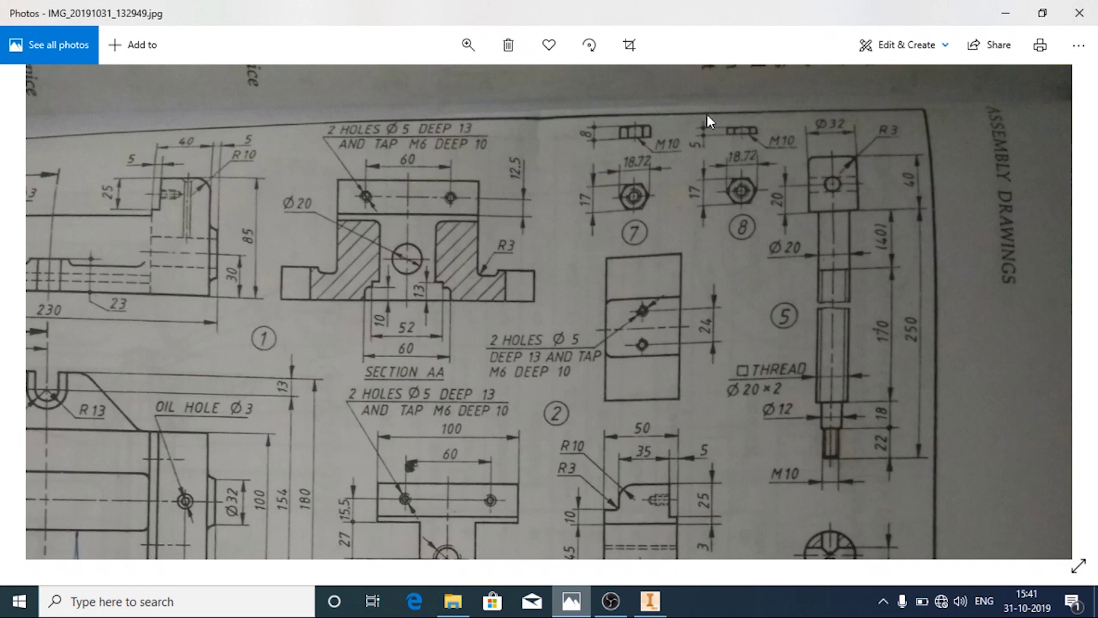
{"action": "left_click", "coordinate": [649, 600]}
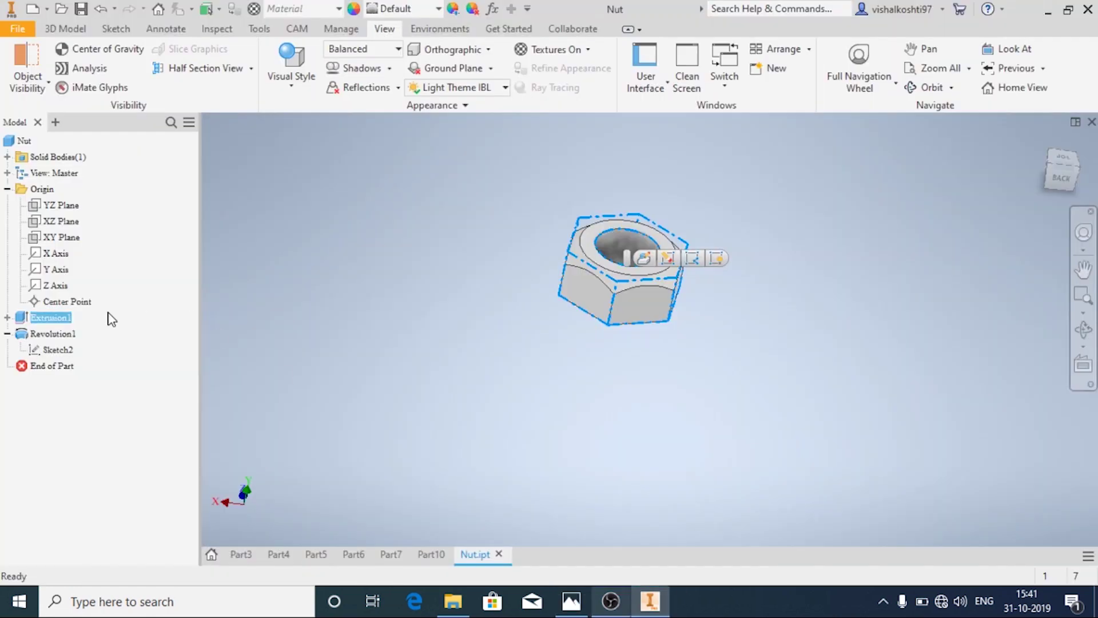
{"action": "right_click", "coordinate": [36, 318]}
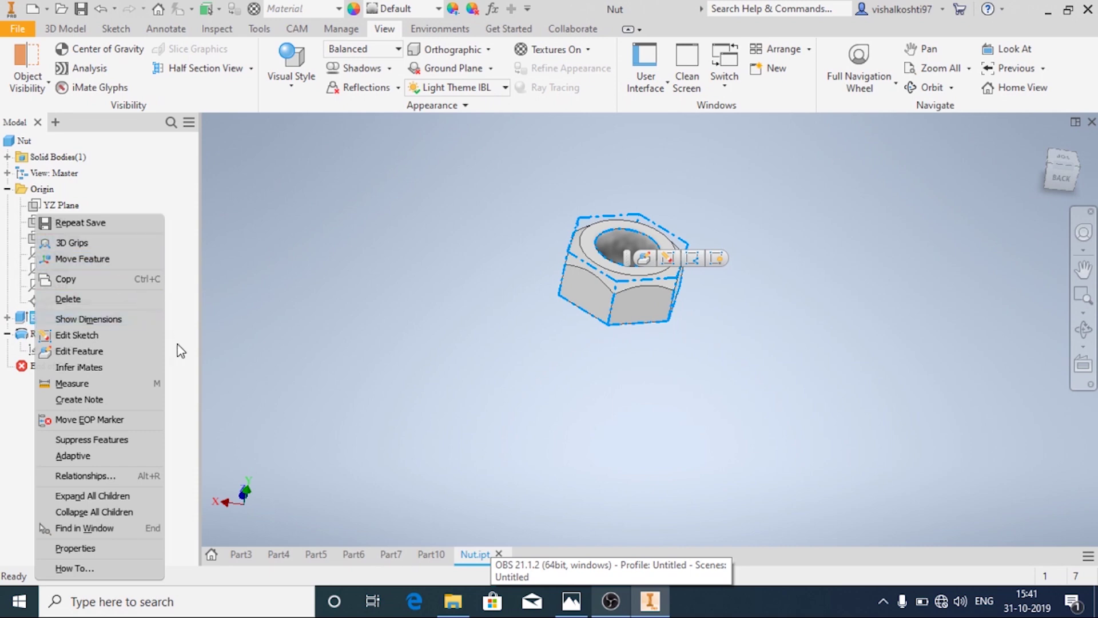
{"action": "key", "text": "Escape"}
{"action": "left_click", "coordinate": [65, 319]}
{"action": "right_click", "coordinate": [75, 318]}
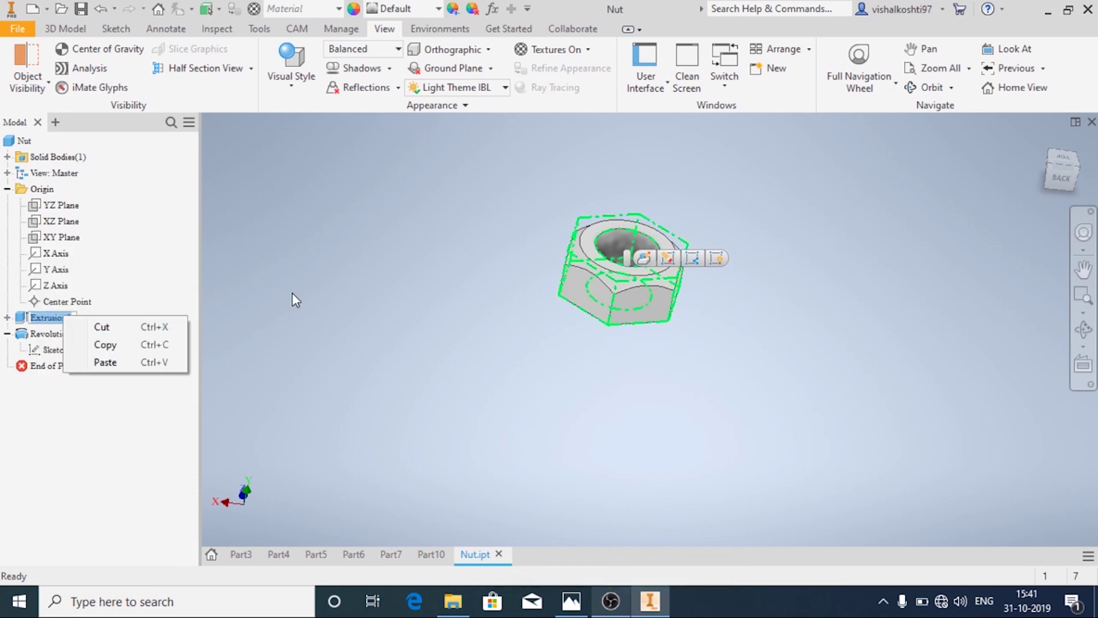
{"action": "key", "text": "Escape"}
{"action": "left_click", "coordinate": [50, 320]}
{"action": "right_click", "coordinate": [50, 319]}
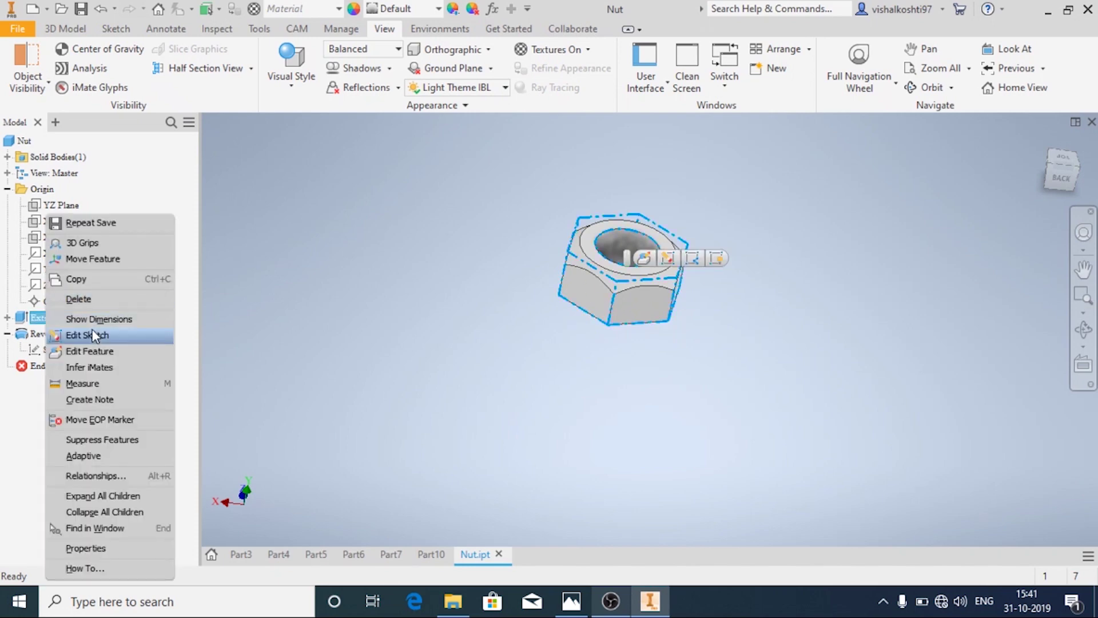
{"action": "left_click", "coordinate": [98, 353]}
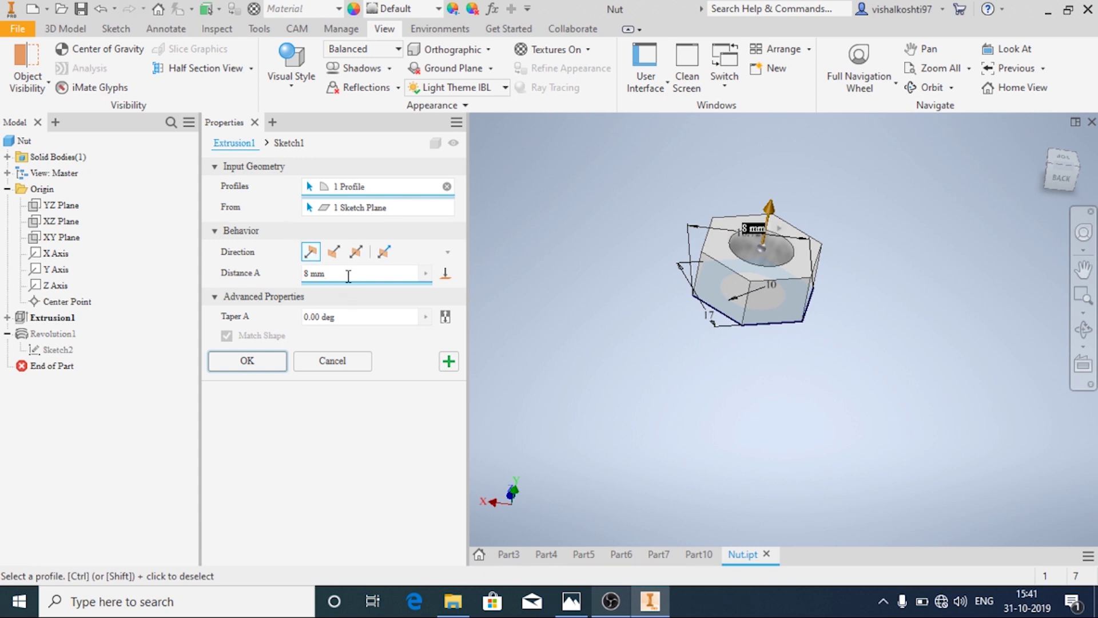
{"action": "left_click", "coordinate": [349, 276]}
{"action": "left_click", "coordinate": [236, 368]}
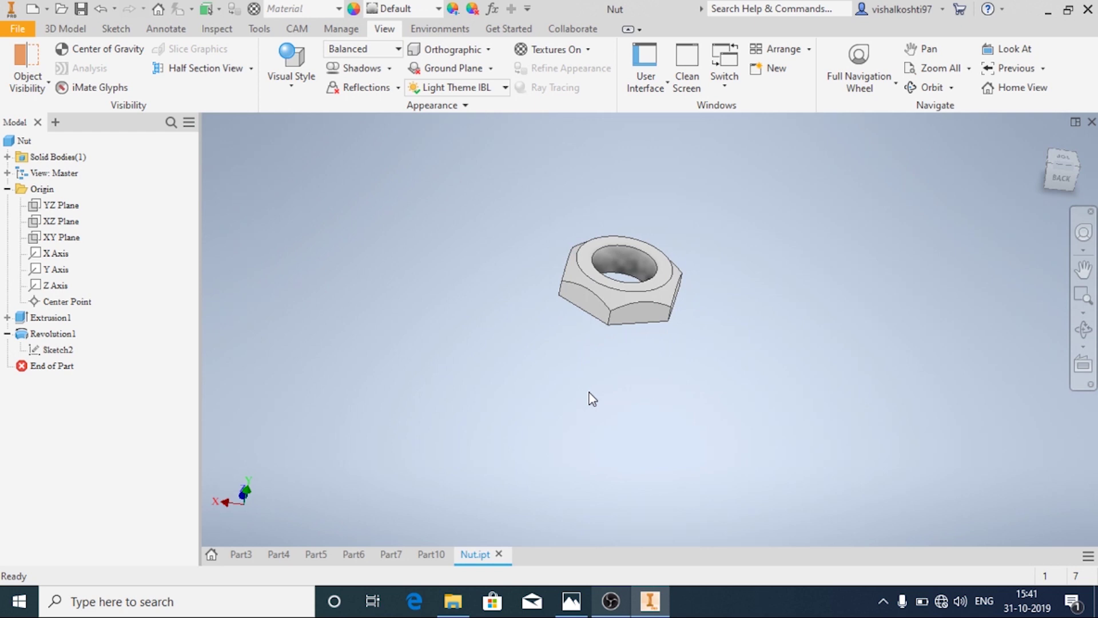
Save the thinner nut under the name Lock Nut in the machine vice folder, replacing the existing file.
{"action": "middle_click_drag", "start_coordinate": [589, 385], "coordinate": [646, 349], "text": "shift"}
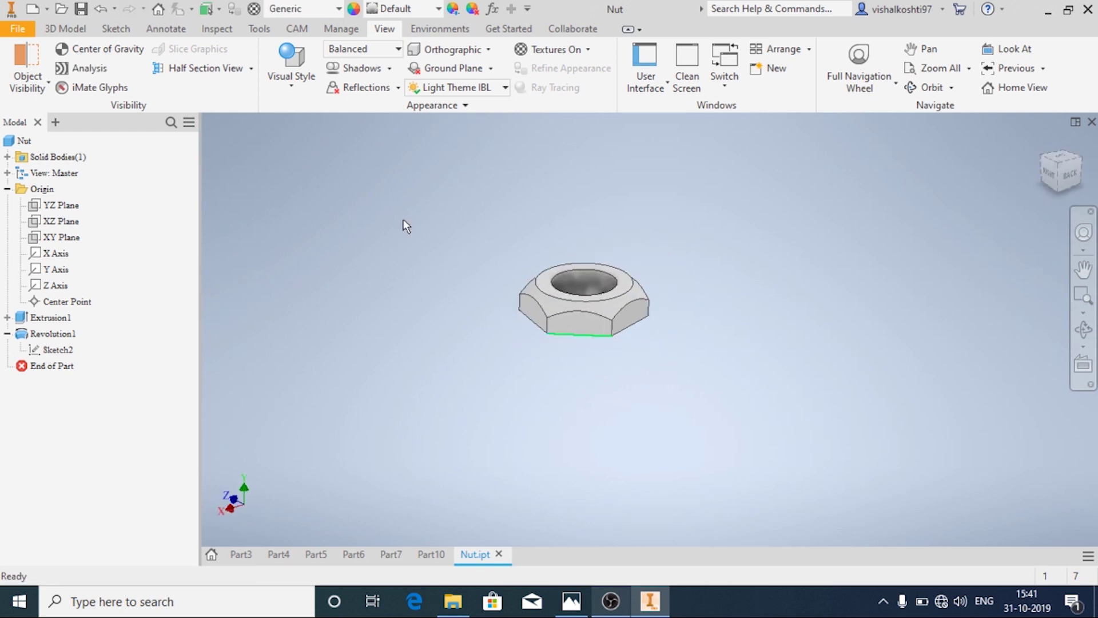
{"action": "left_click", "coordinate": [19, 29]}
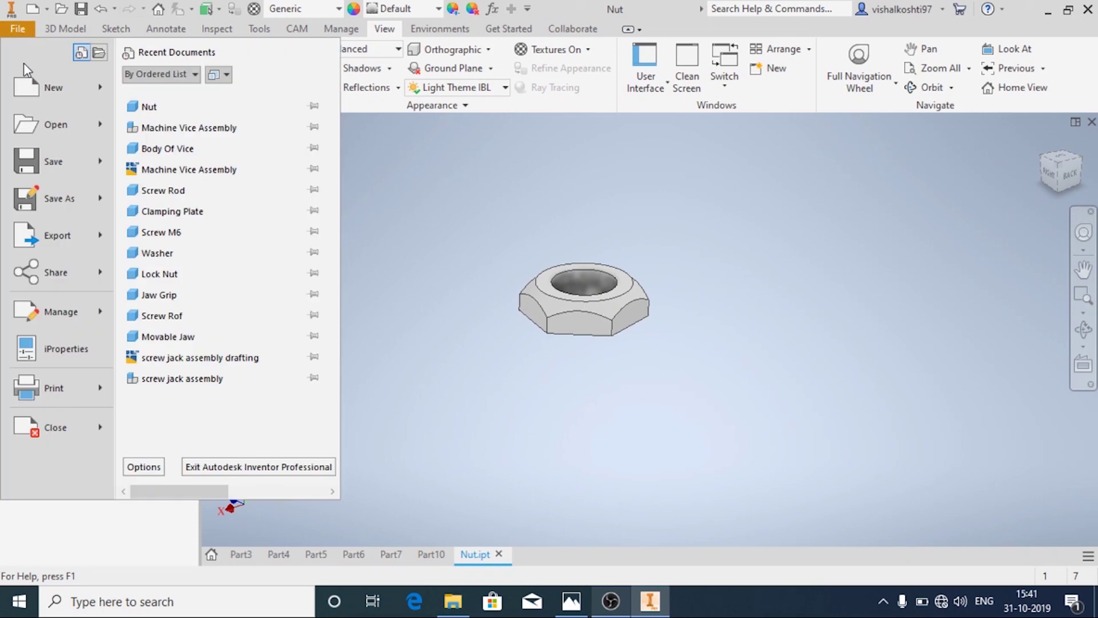
{"action": "mouse_move", "coordinate": [59, 197]}
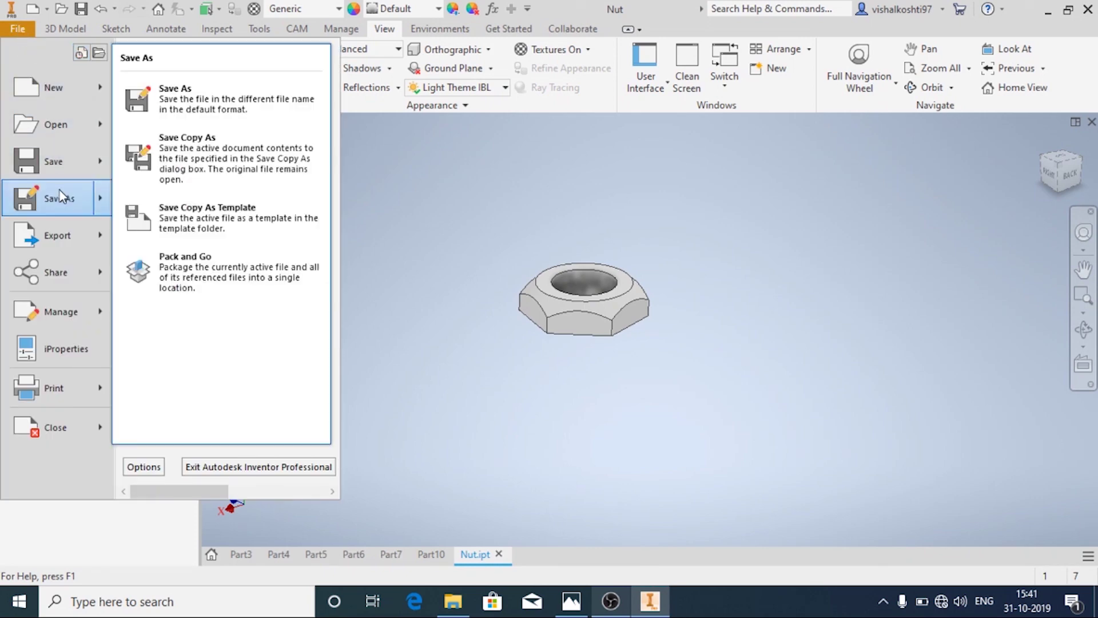
{"action": "left_click", "coordinate": [59, 197]}
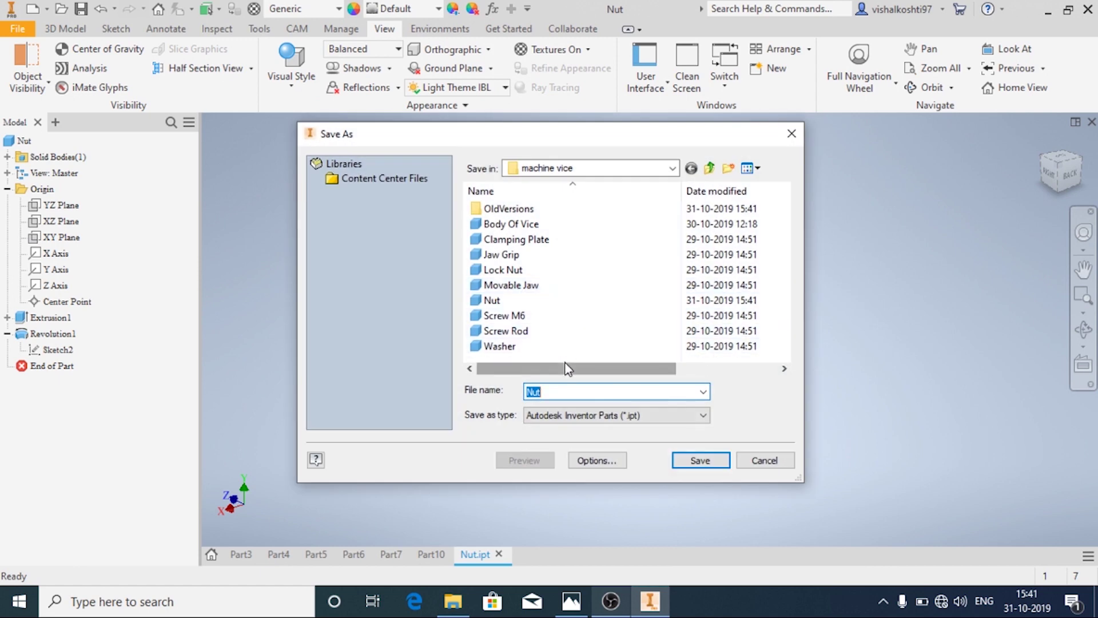
{"action": "mouse_move", "coordinate": [579, 334]}
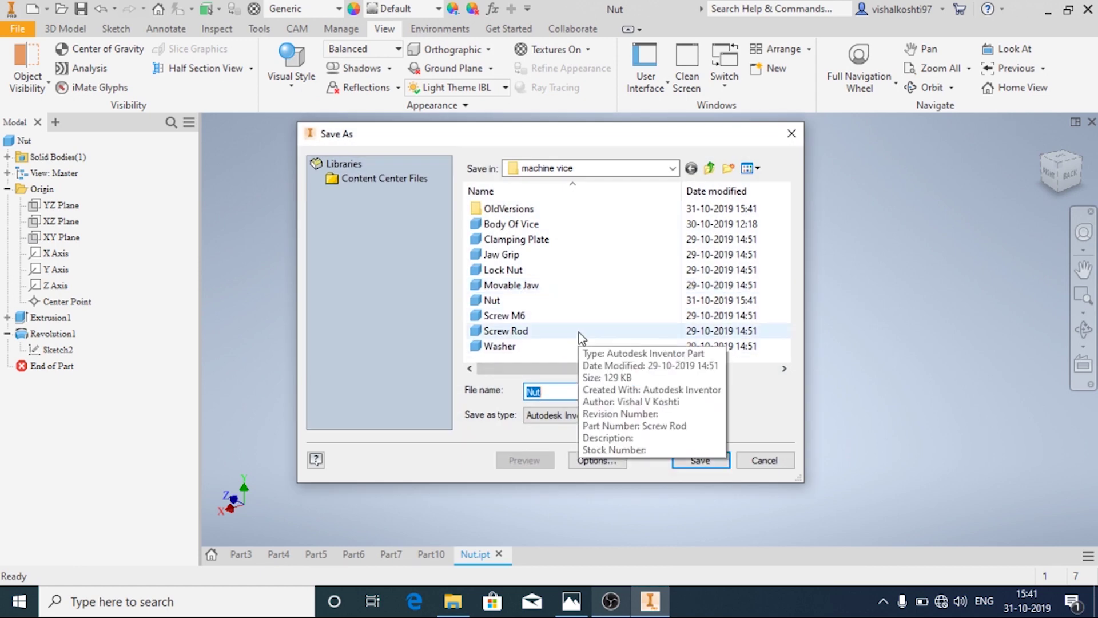
{"action": "type", "text": "l"}
{"action": "key", "text": "Down"}
{"action": "key", "text": "Return"}
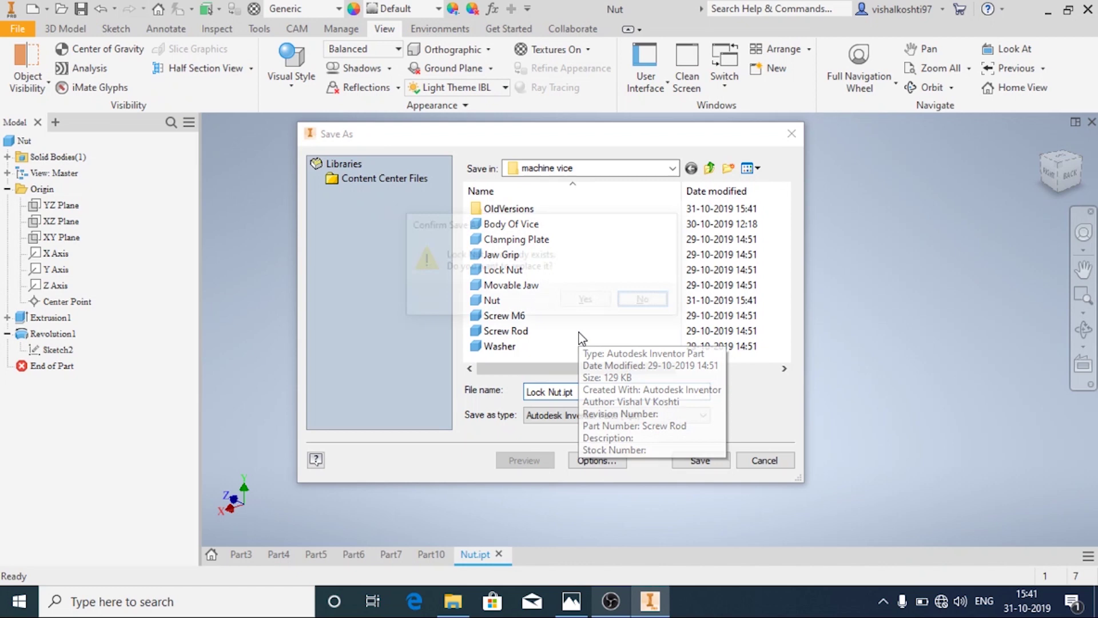
{"action": "key", "text": "Left"}
{"action": "key", "text": "Return"}
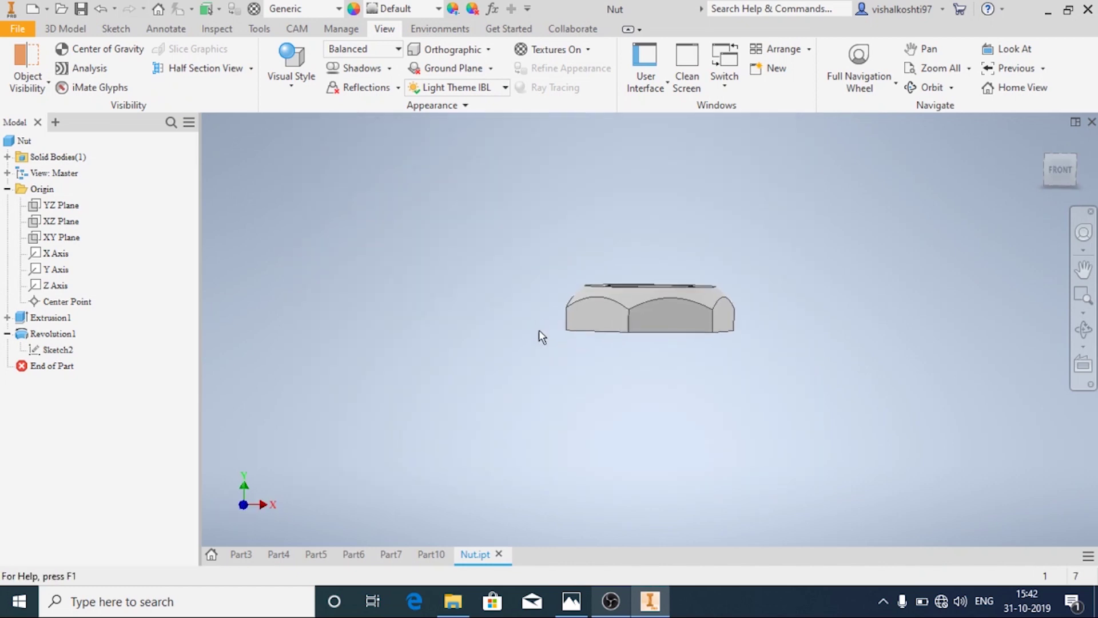
{"action": "left_click", "coordinate": [433, 554]}
{"action": "left_click", "coordinate": [493, 554]}
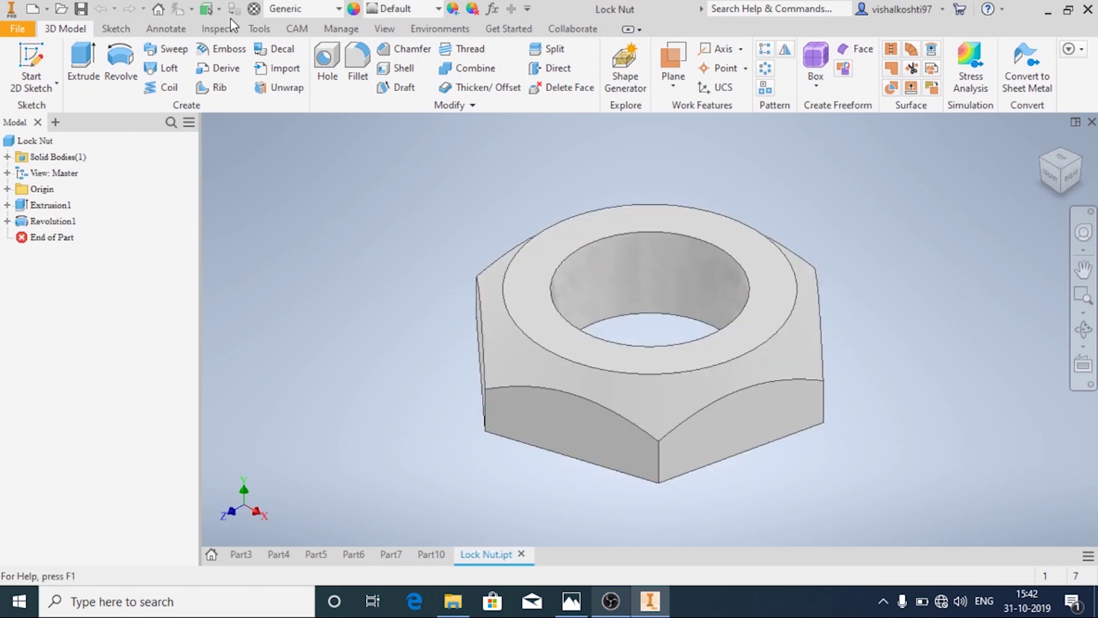
Check the lock nut's material in the Photos parts list, search the material library for FE, and apply Fe-410 W in Inventor.
{"action": "left_click", "coordinate": [255, 8]}
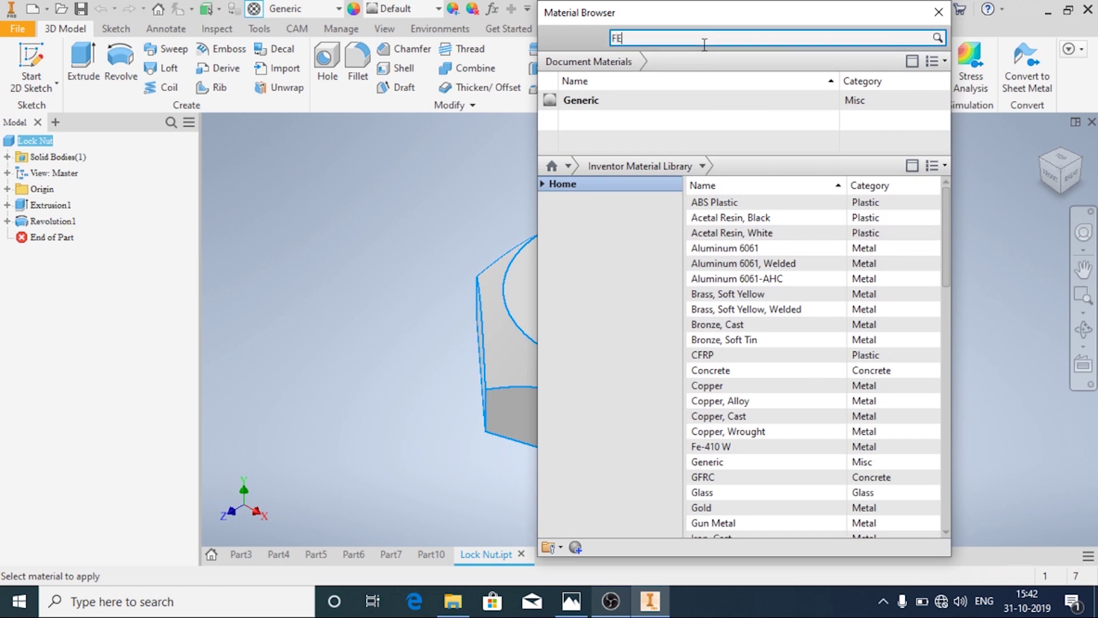
{"action": "left_click", "coordinate": [570, 599]}
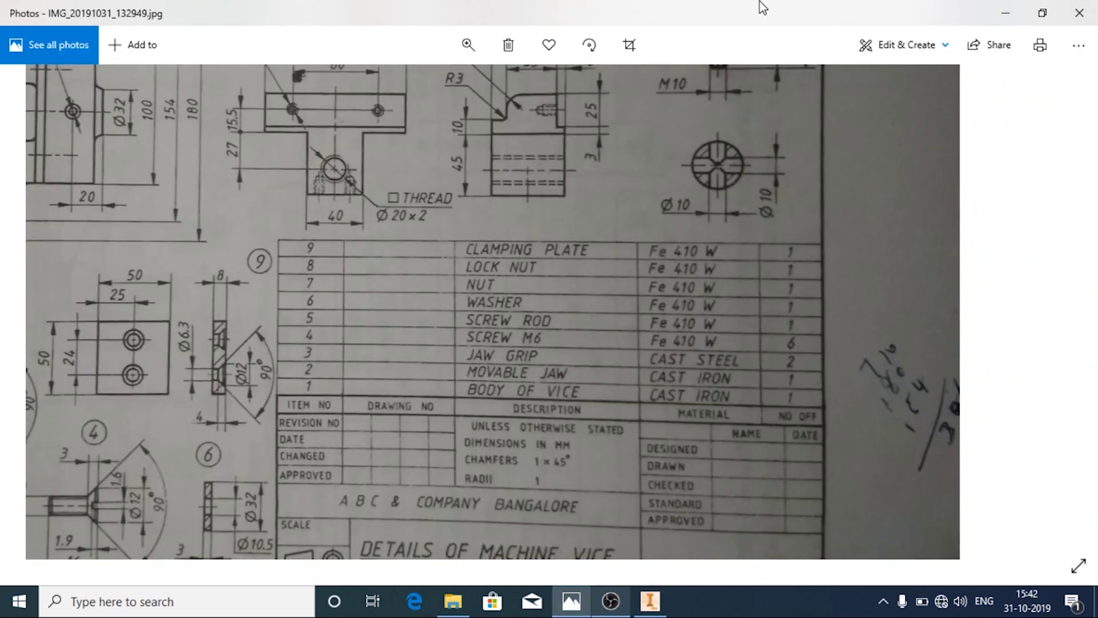
{"action": "key", "text": "alt+Tab"}
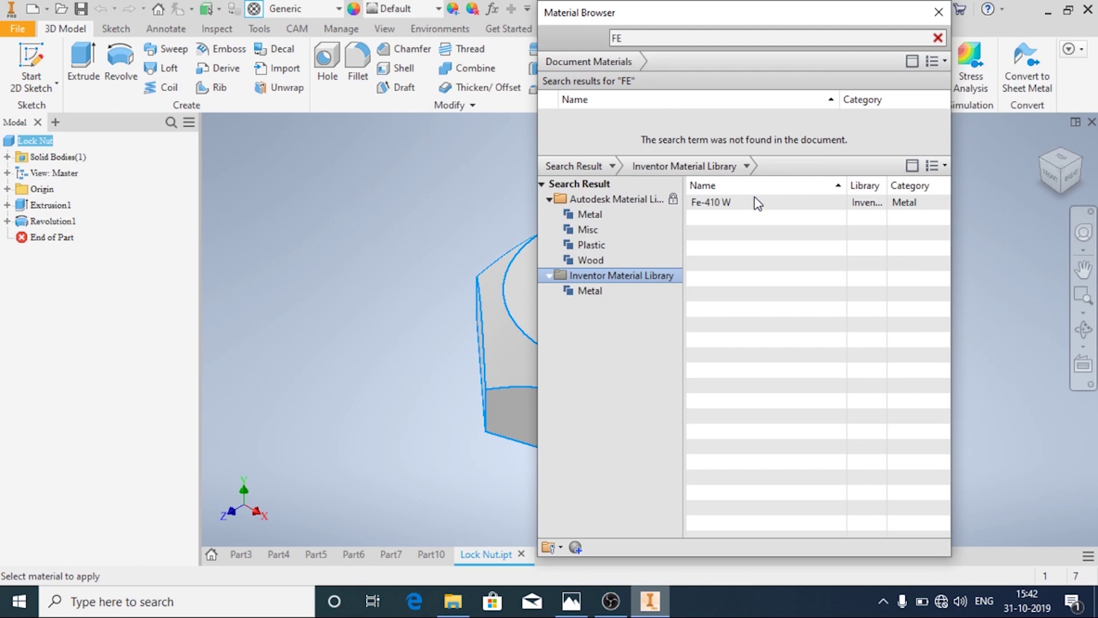
{"action": "left_click", "coordinate": [925, 202]}
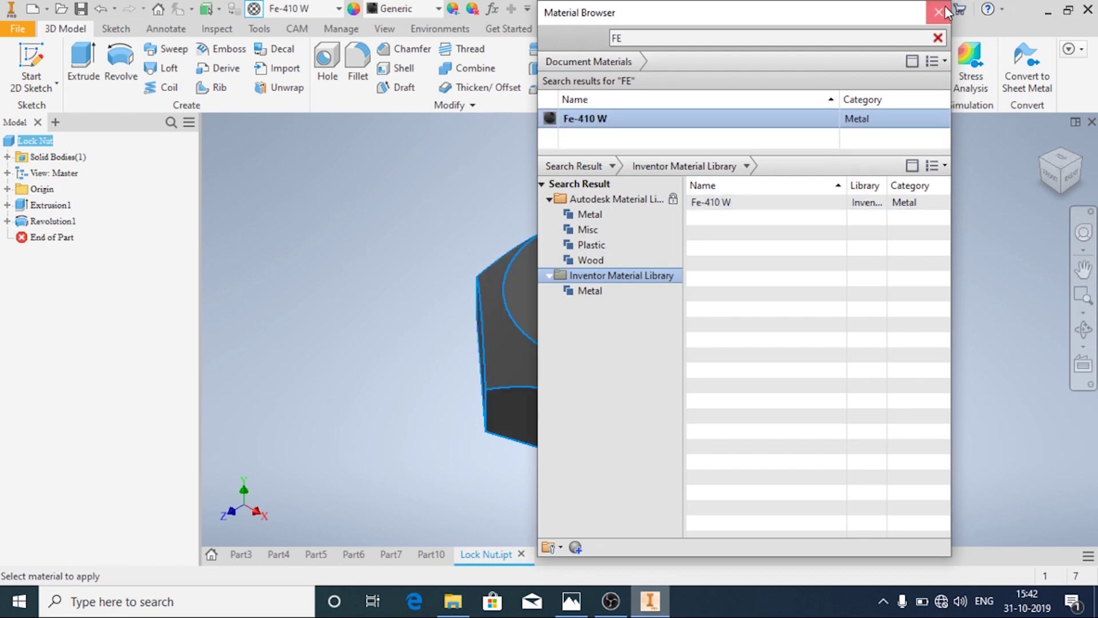
{"action": "left_click", "coordinate": [938, 12]}
{"action": "middle_click_drag", "start_coordinate": [407, 475], "coordinate": [426, 457], "text": "shift"}
{"action": "left_click", "coordinate": [25, 29]}
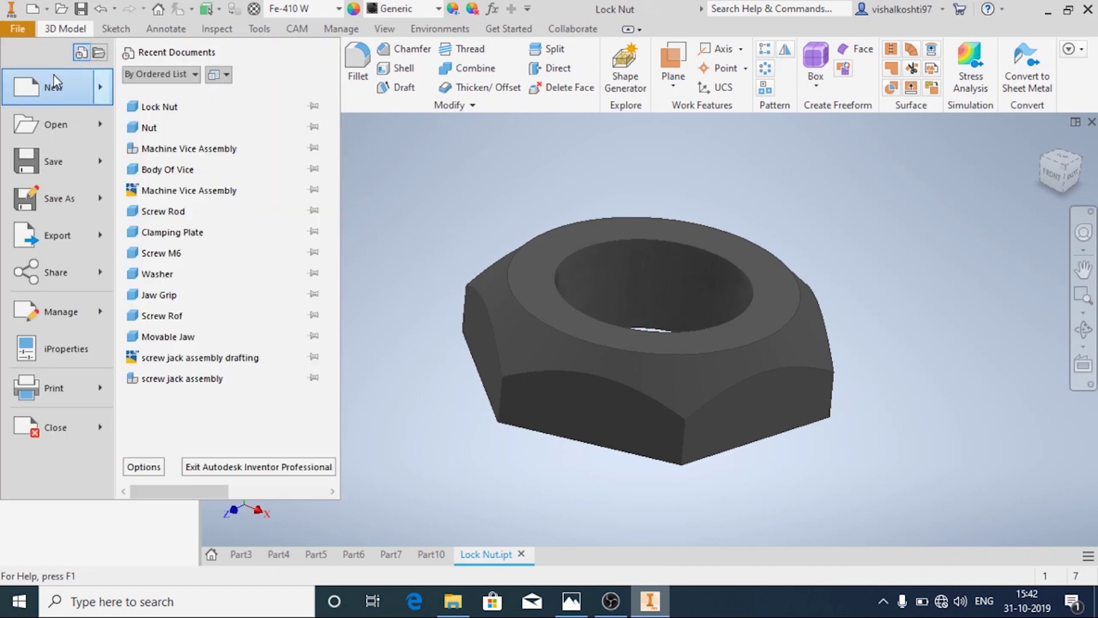
{"action": "mouse_move", "coordinate": [82, 88]}
{"action": "left_click", "coordinate": [22, 28]}
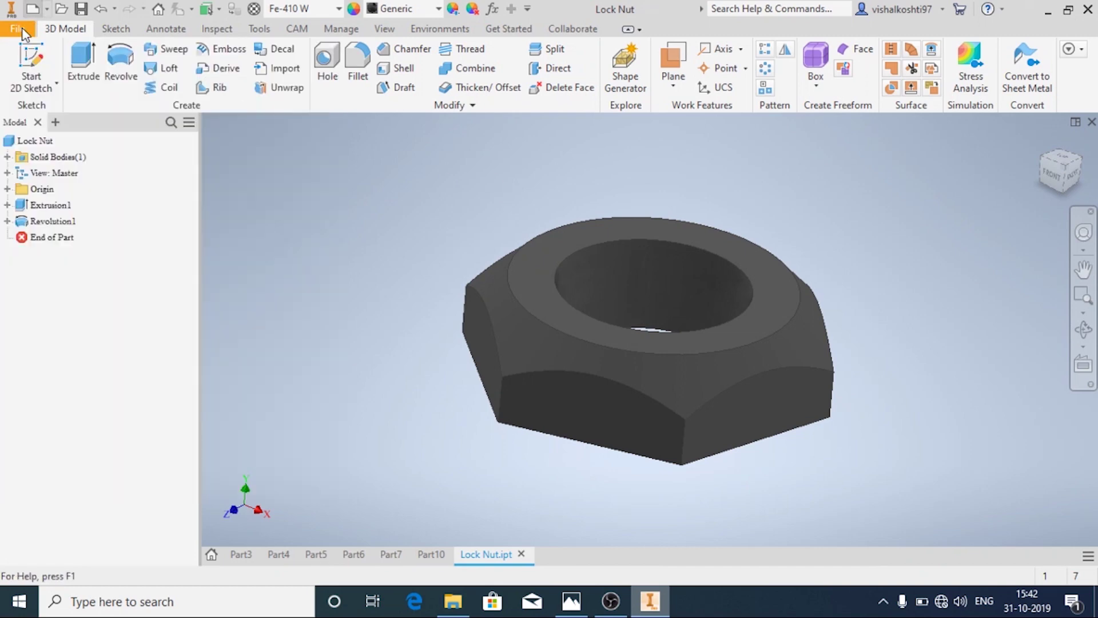